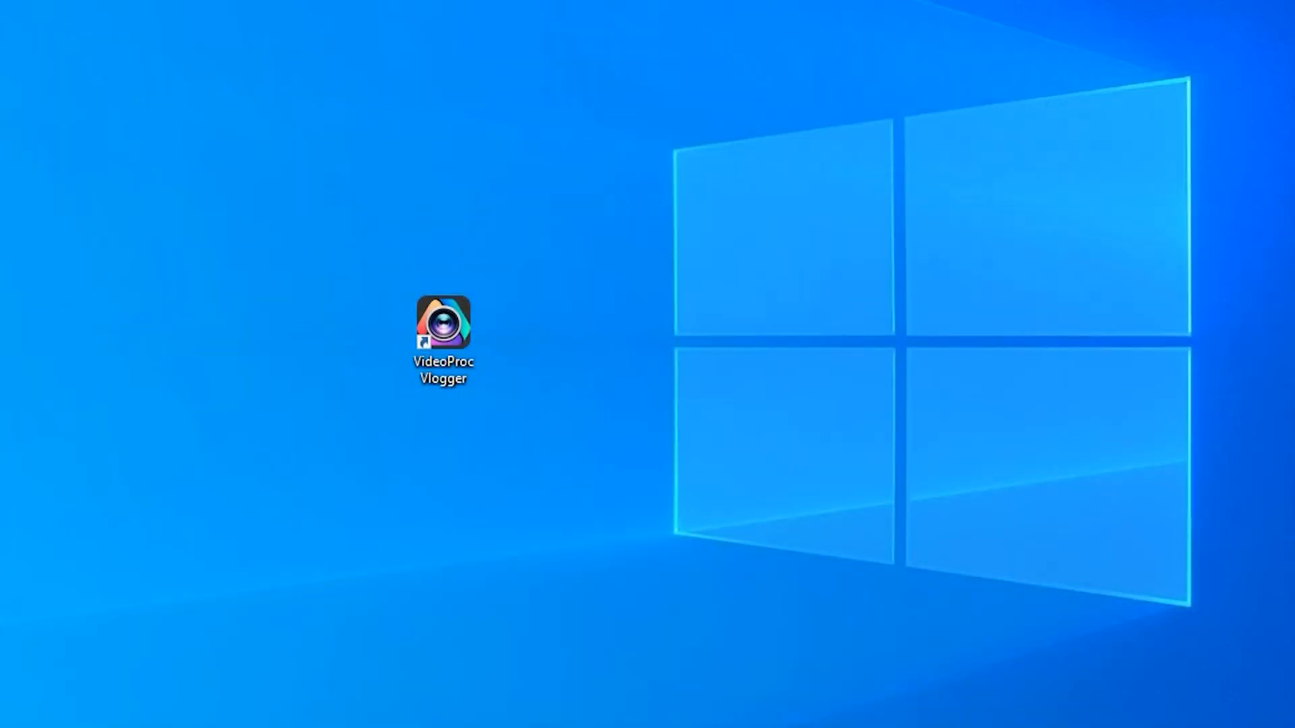
Create a 1920 x 1080, 30 fps project named "sense of speed" in VideoProc Vlogger and import the motocross clips into the media library.
double_click(470, 325)
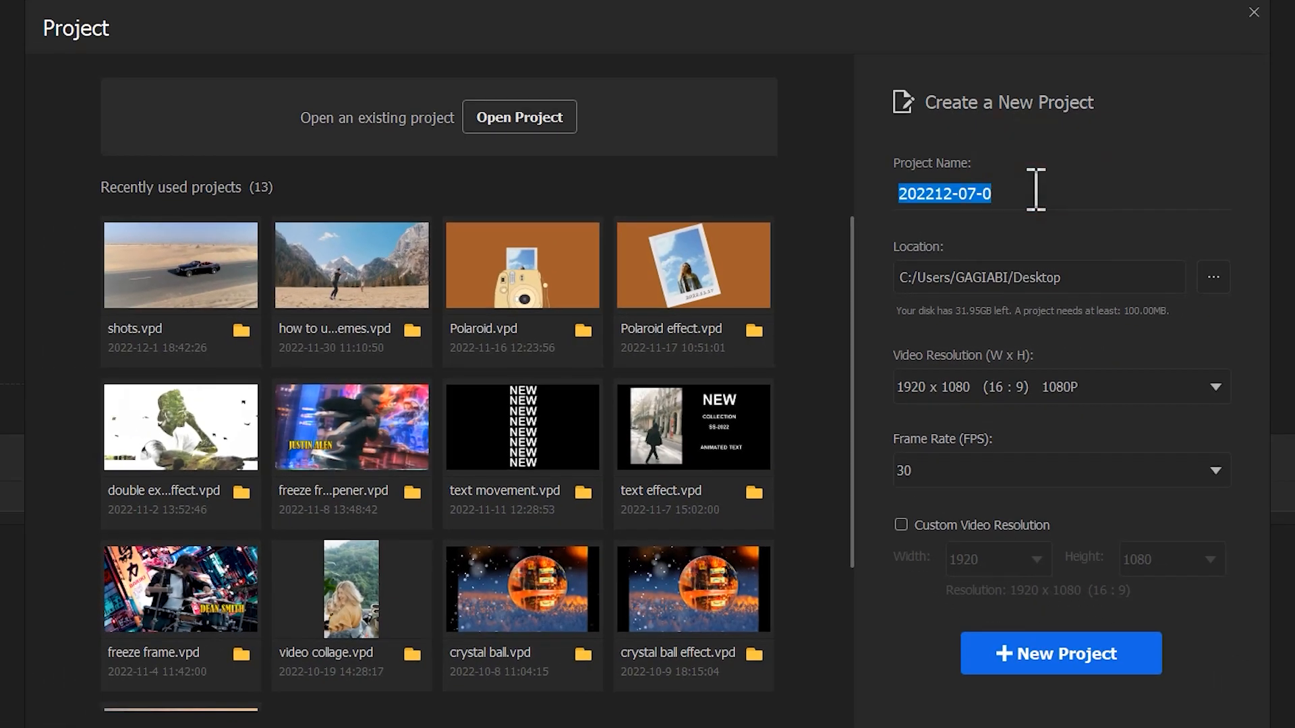
click(1113, 664)
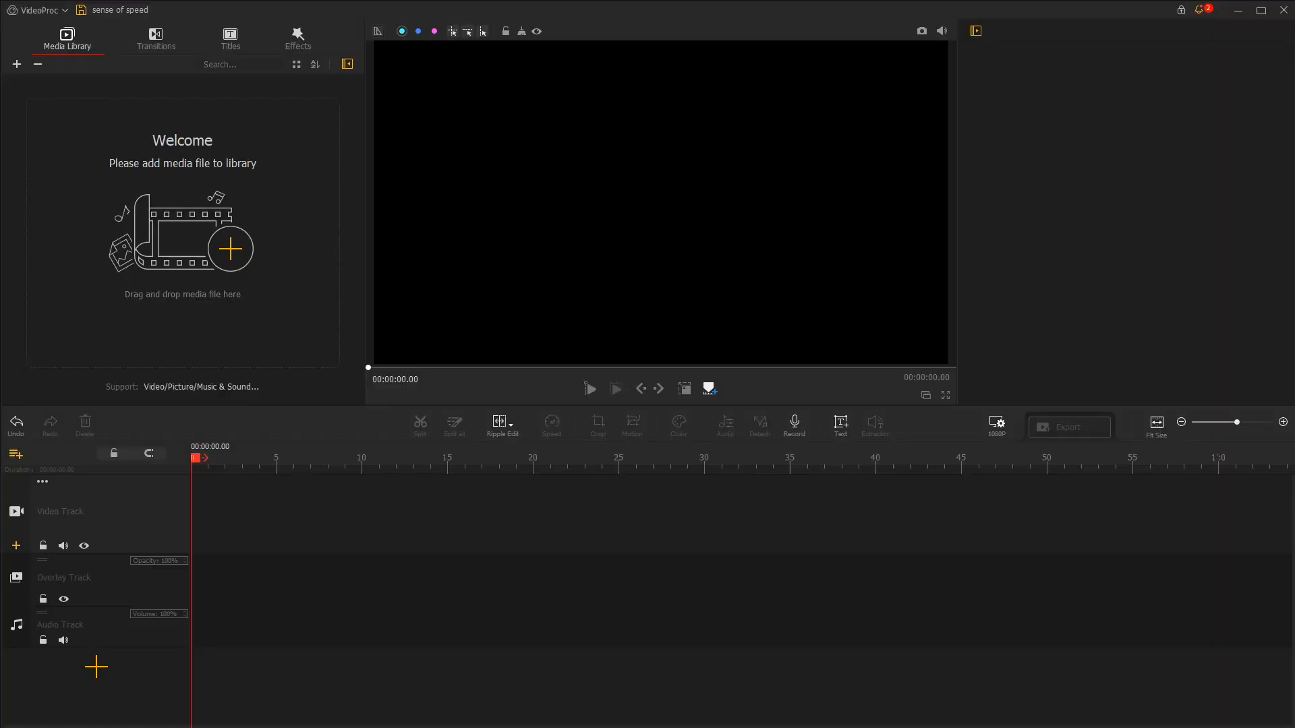
drag(102, 405, 90, 262)
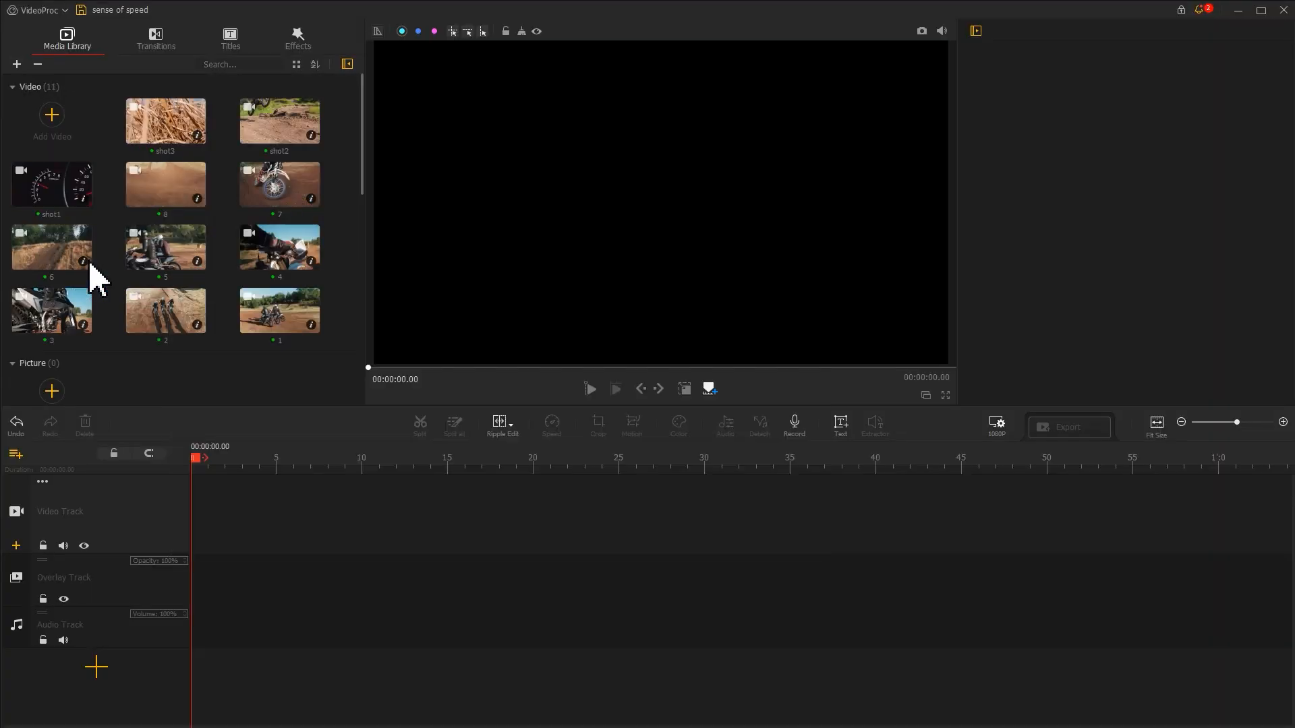
Place clips 1 to 8 in numerical order, end to end, on the video track.
drag(297, 327, 209, 503)
drag(166, 314, 405, 503)
drag(57, 317, 512, 482)
drag(280, 249, 782, 516)
drag(165, 250, 917, 513)
drag(52, 250, 1151, 503)
drag(289, 191, 1244, 519)
drag(193, 199, 1243, 492)
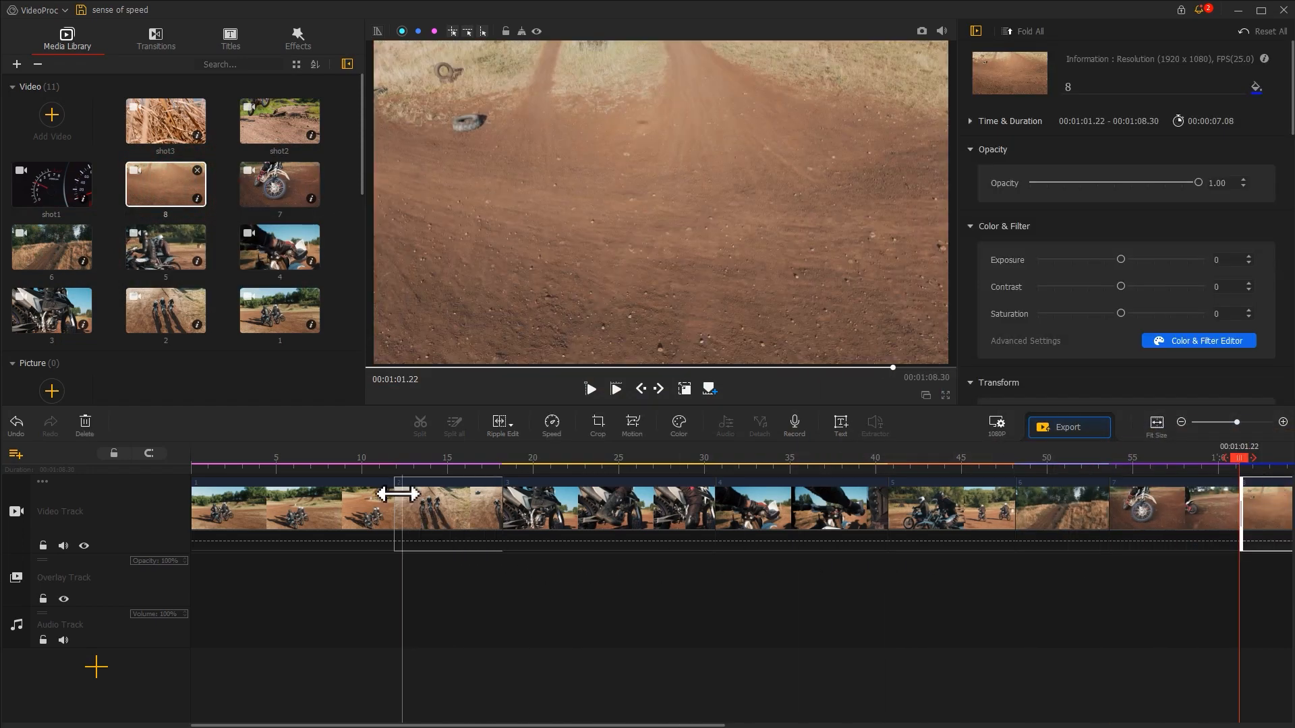
Trim the clips on the video track one after another, shortening clip 8 to about 5.6 seconds.
drag(390, 507, 214, 512)
drag(322, 511, 247, 510)
drag(458, 506, 288, 520)
drag(457, 512, 311, 510)
drag(535, 506, 467, 510)
drag(596, 509, 515, 514)
click(500, 508)
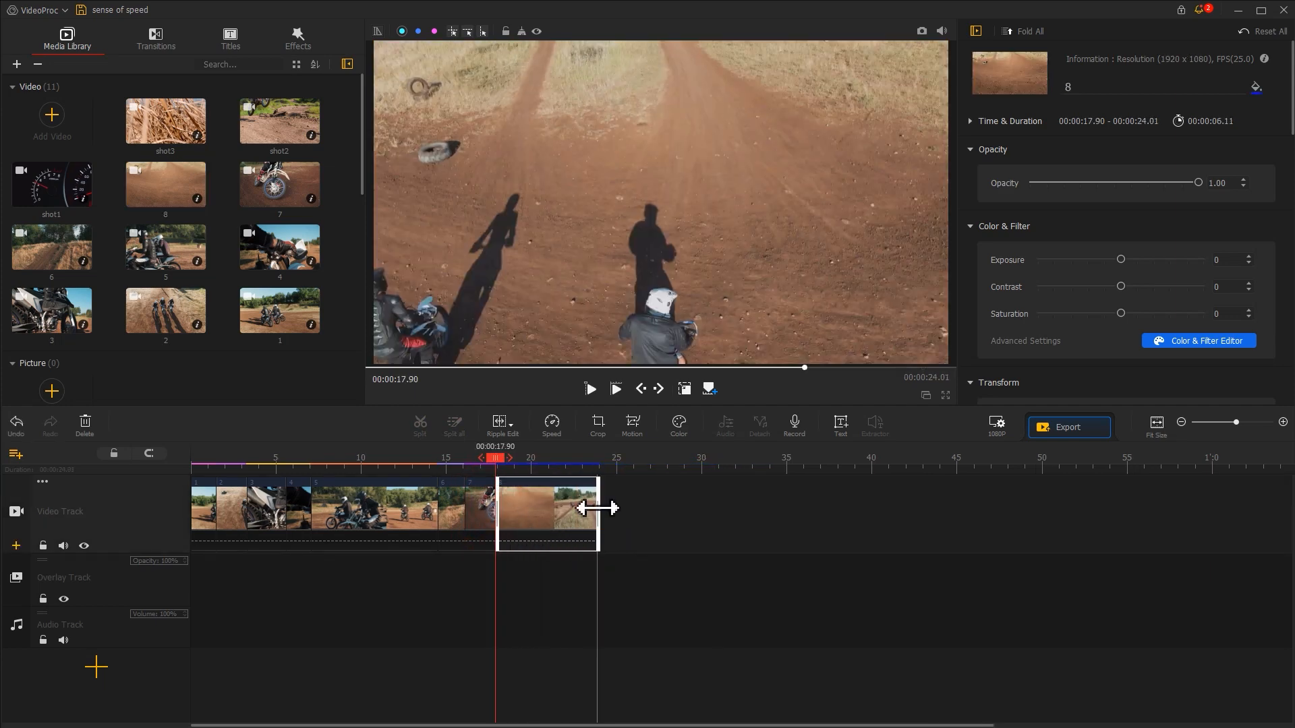
drag(597, 507, 591, 512)
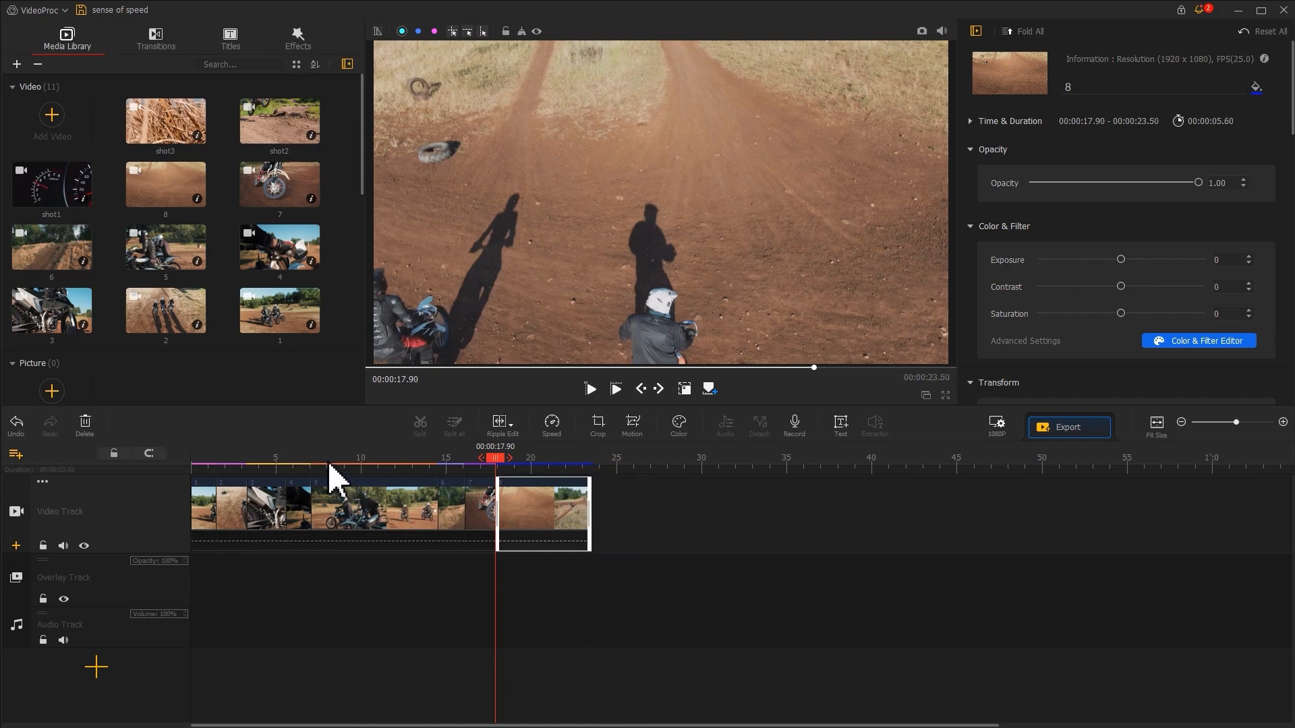
Insert the shot1 speedometer clip between clips 4 and 5 and trim it to about 1.86 seconds.
click(292, 459)
key(space)
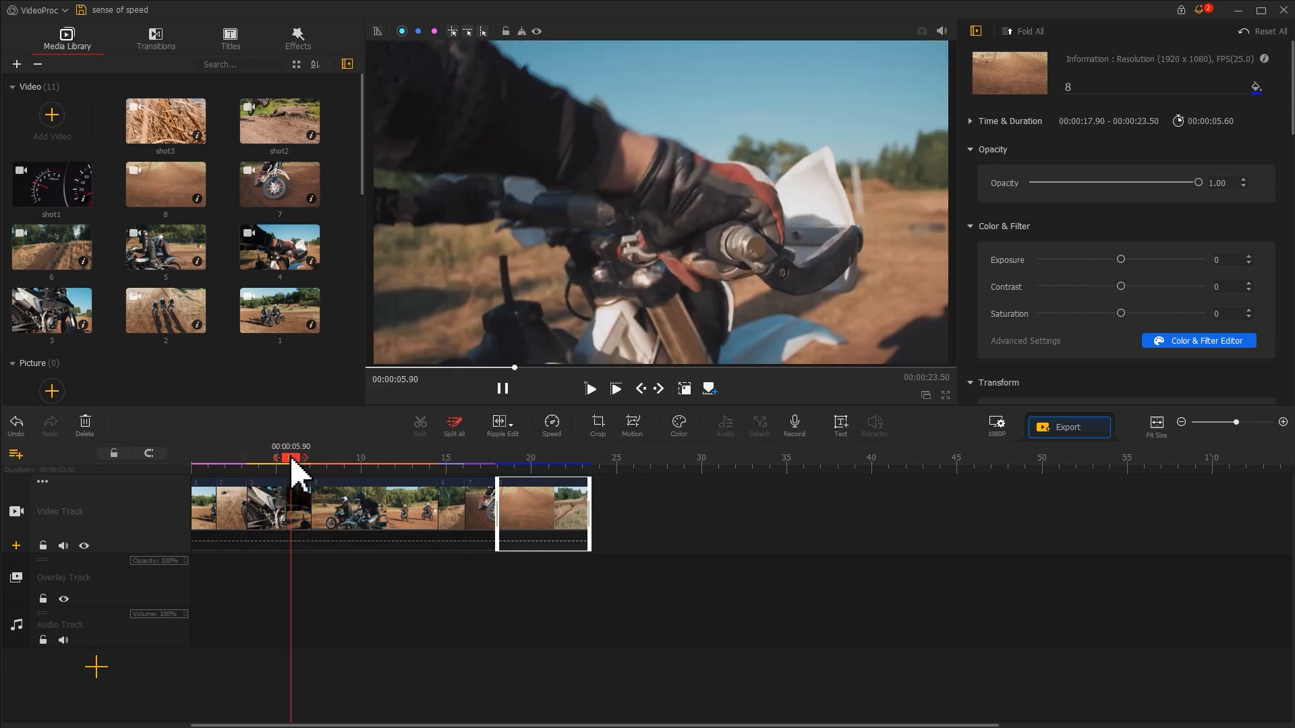
key(space)
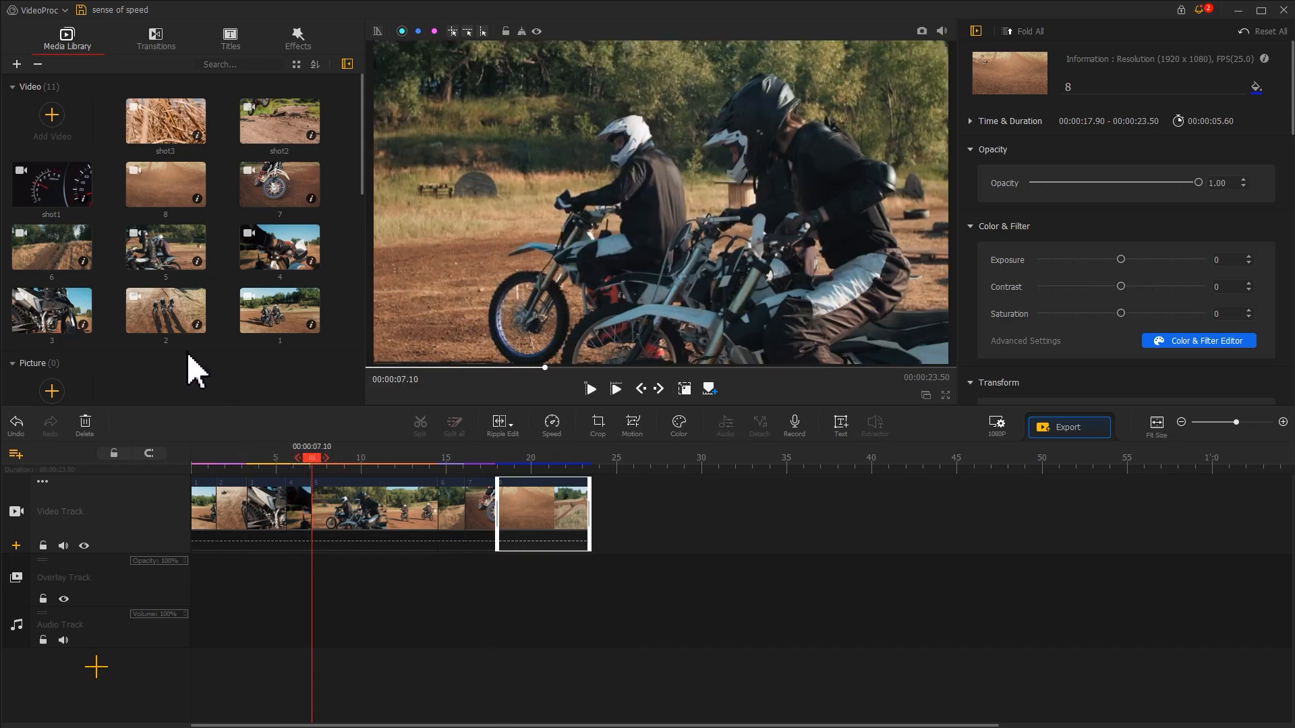
drag(54, 190, 341, 514)
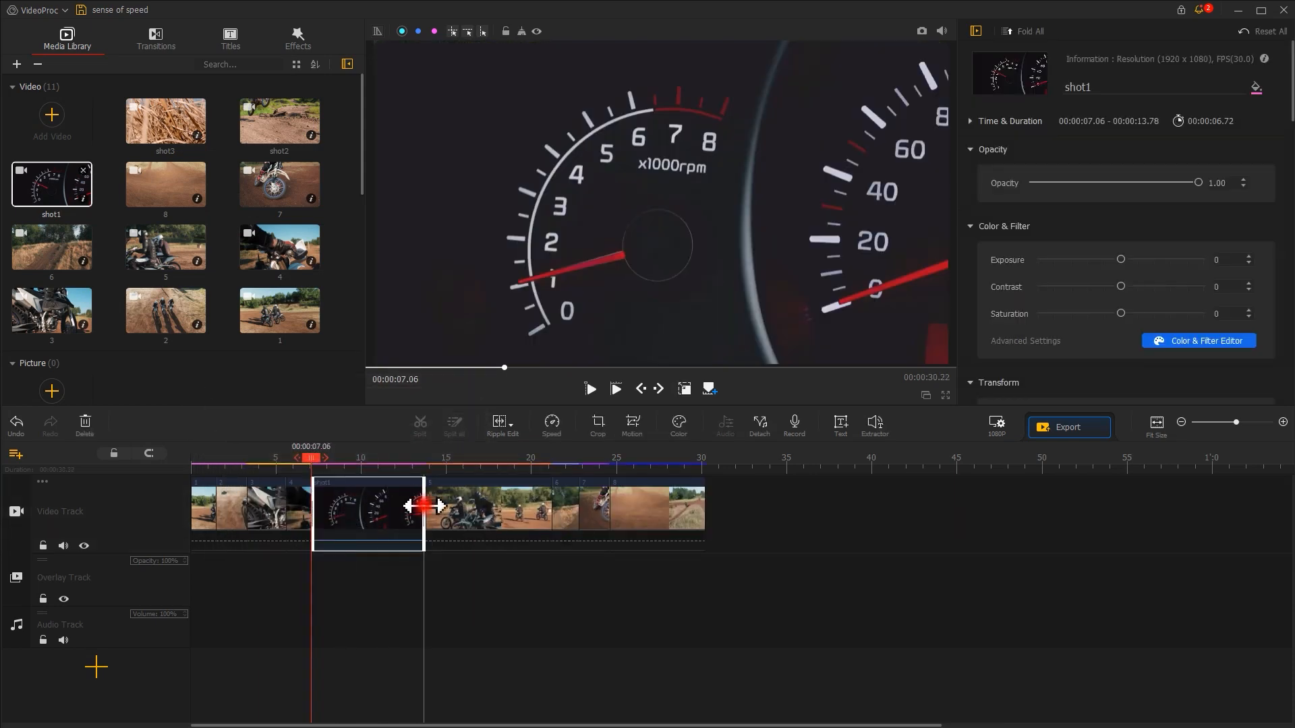
drag(423, 506, 342, 507)
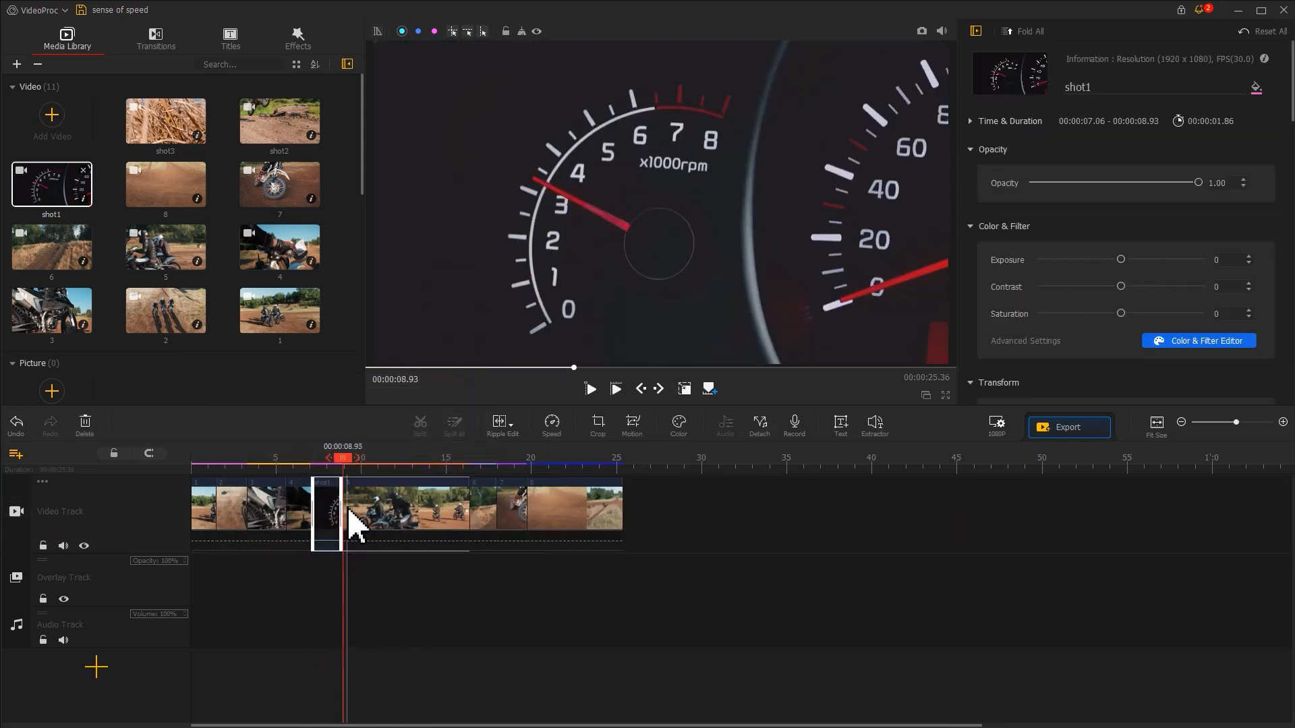
Insert shot2 between clips 6 and 7 and split it at about 25.73 and 26.76 seconds on the timeline.
click(471, 458)
key(space)
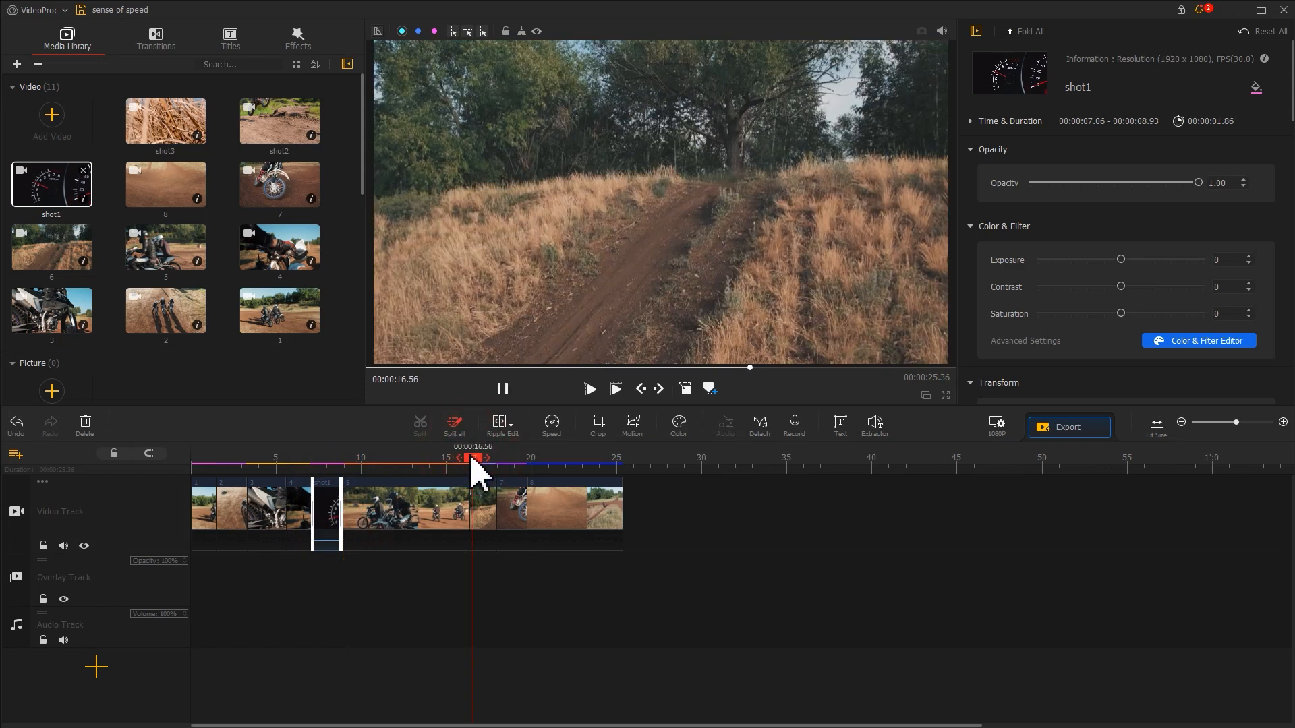
key(space)
drag(280, 128, 628, 458)
click(421, 425)
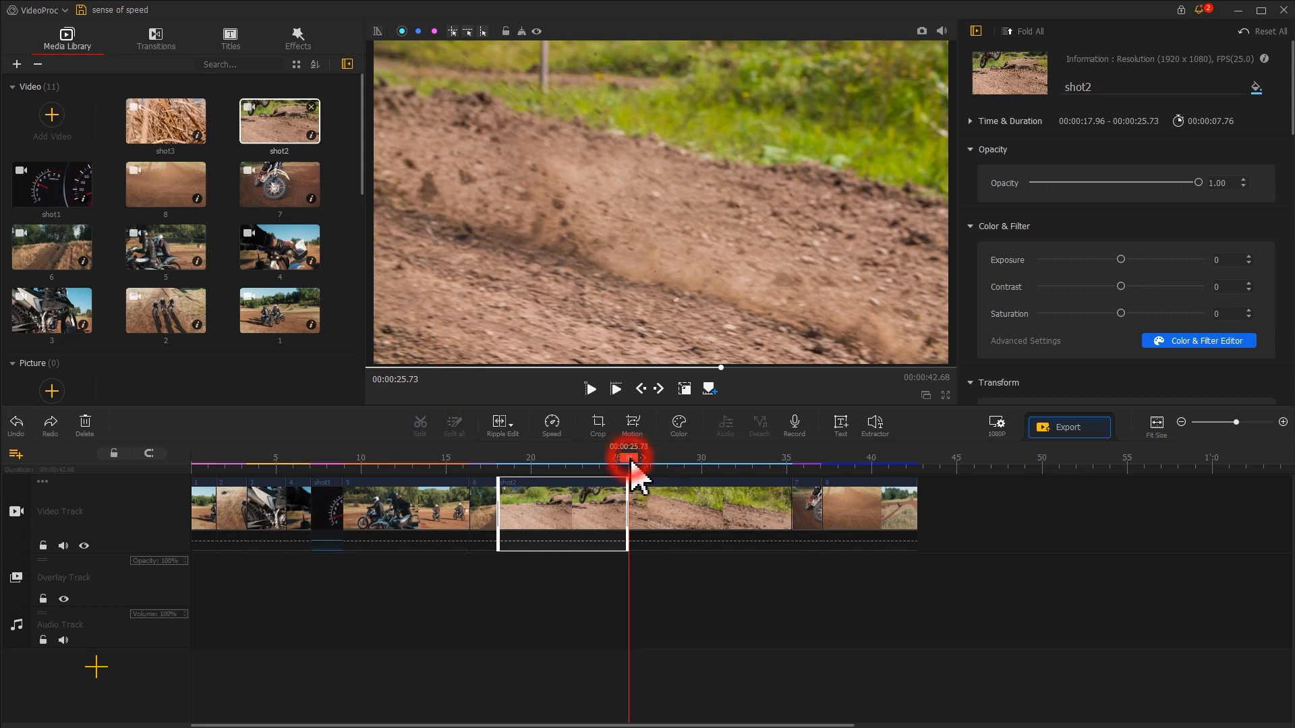
drag(633, 463, 651, 465)
click(652, 503)
click(425, 425)
Delete the long first and last pieces of shot2, keeping only the short middle segment.
click(550, 520)
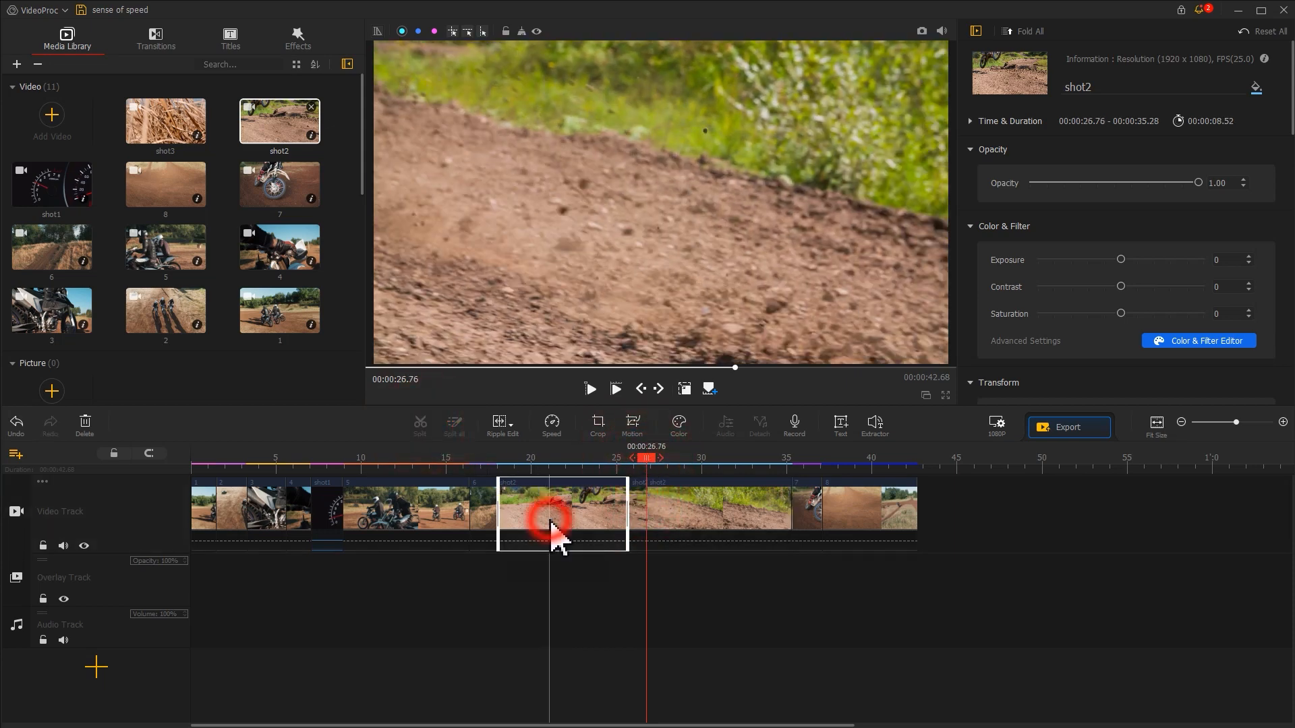
key(Delete)
click(548, 523)
key(Delete)
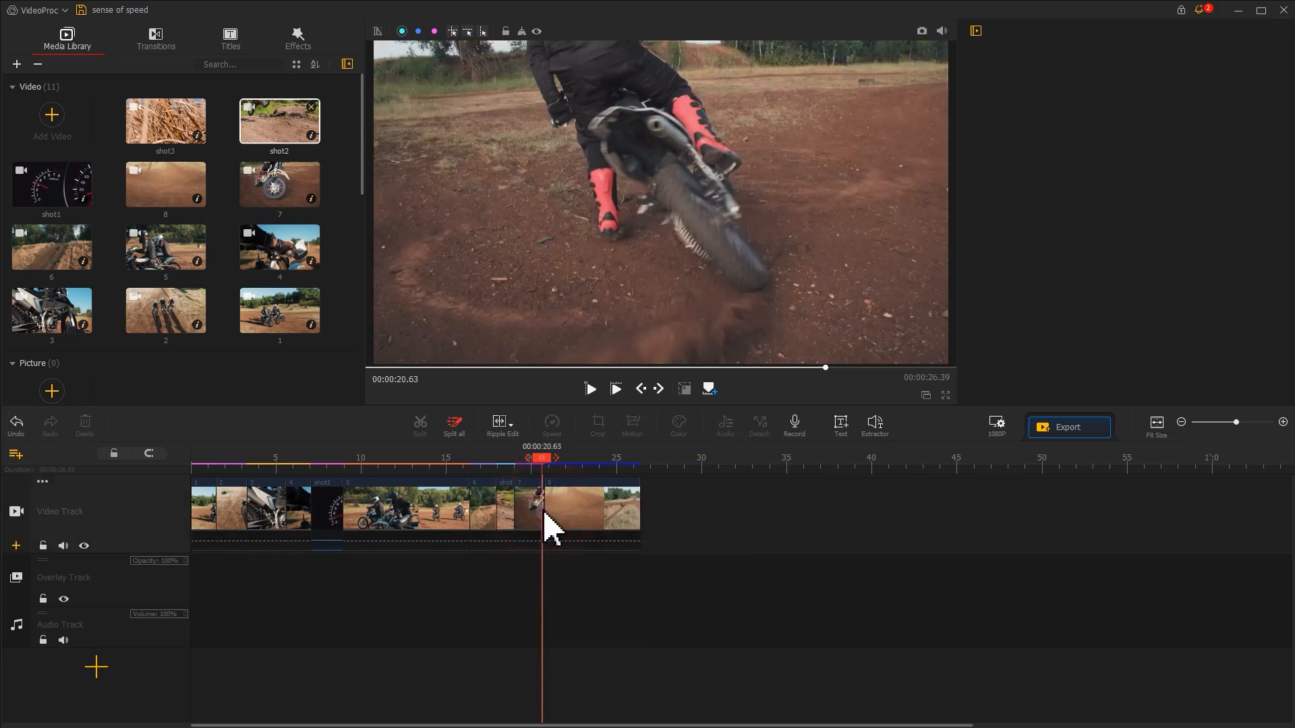
Insert the shot3 grass clip between shot2 and clip 7 and trim it to about 0.9 seconds.
drag(164, 128, 532, 465)
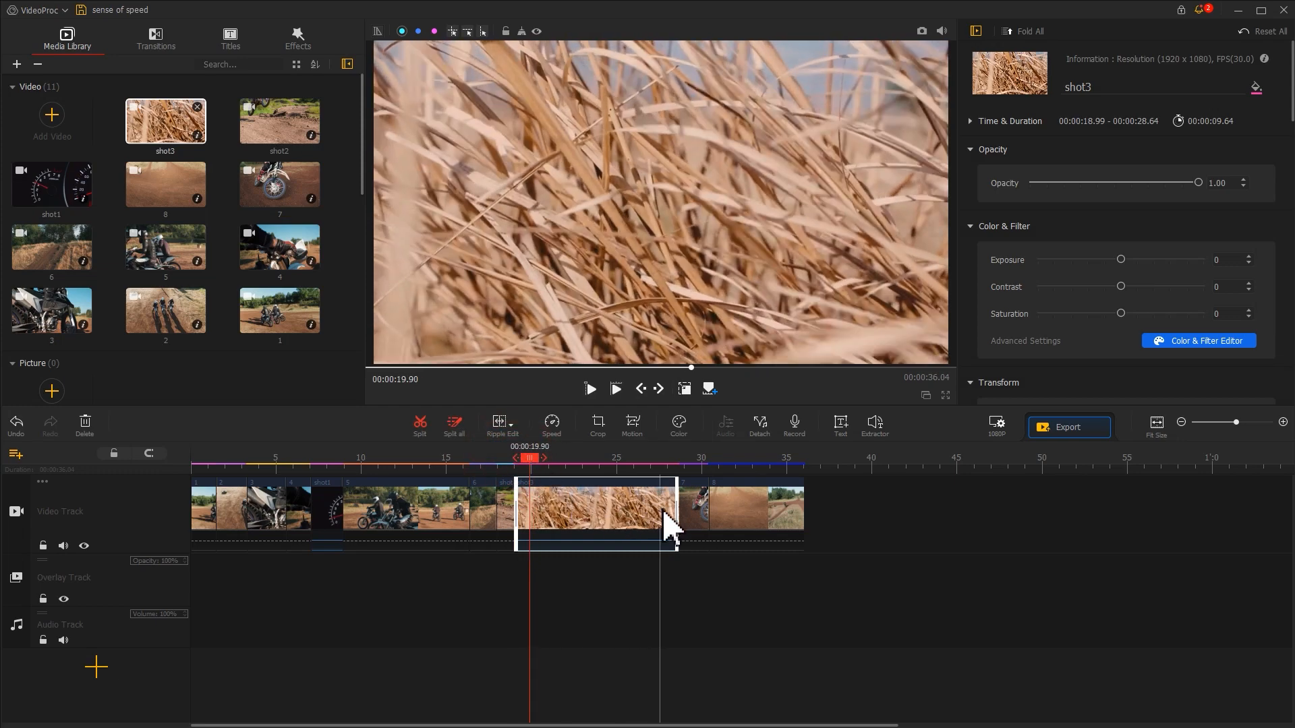
drag(675, 512, 530, 515)
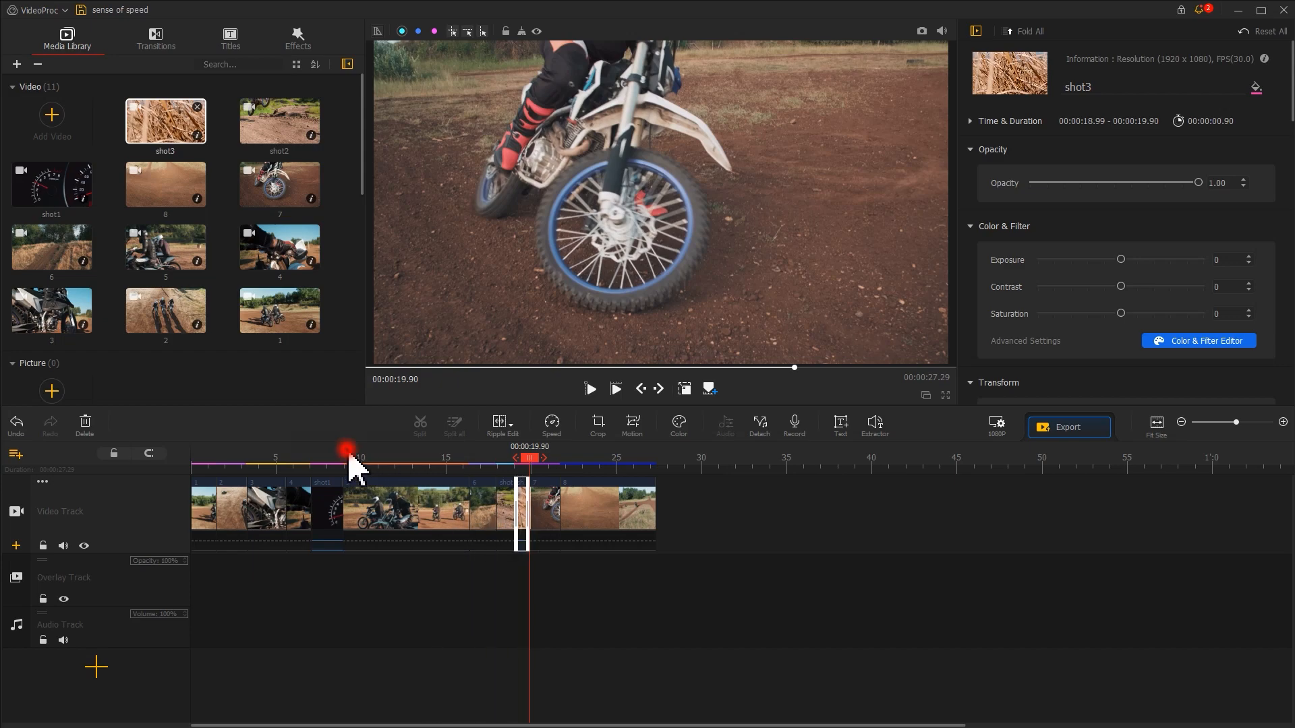
Play through clip 5, open it in the Speed Editor and choose the Speed Up preset.
click(351, 464)
key(space)
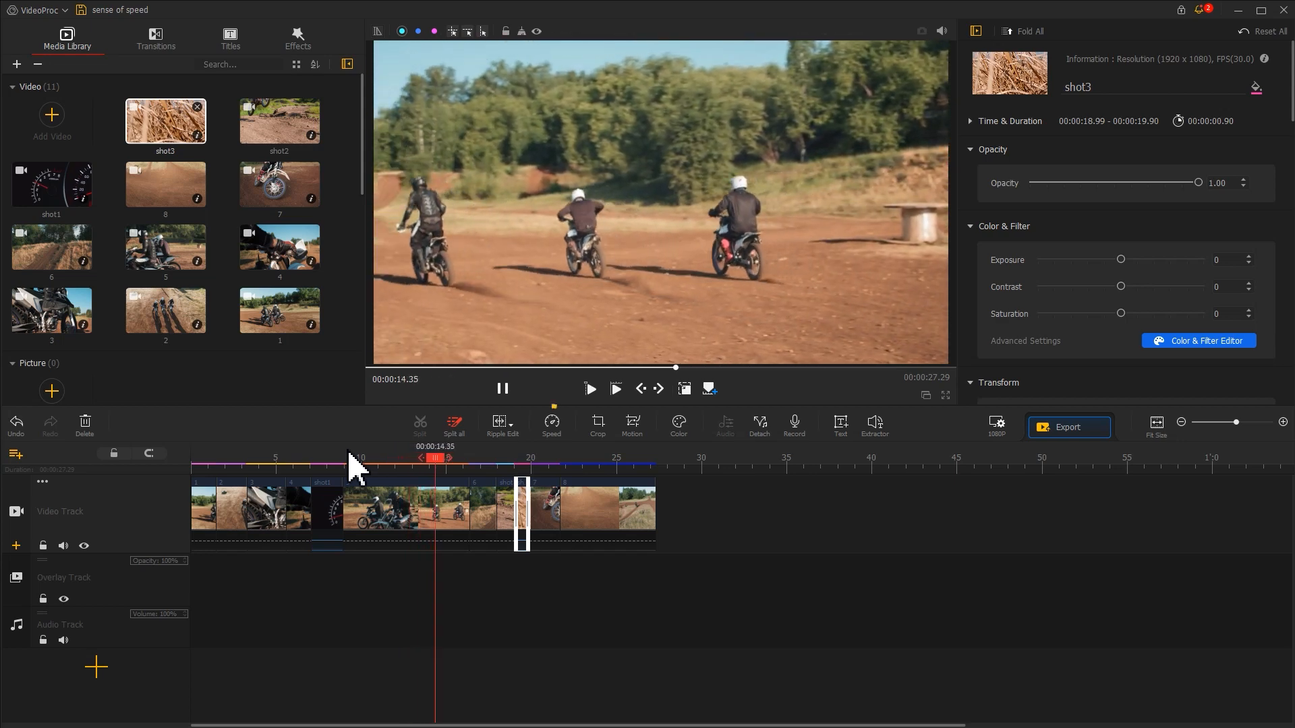
click(428, 520)
click(552, 428)
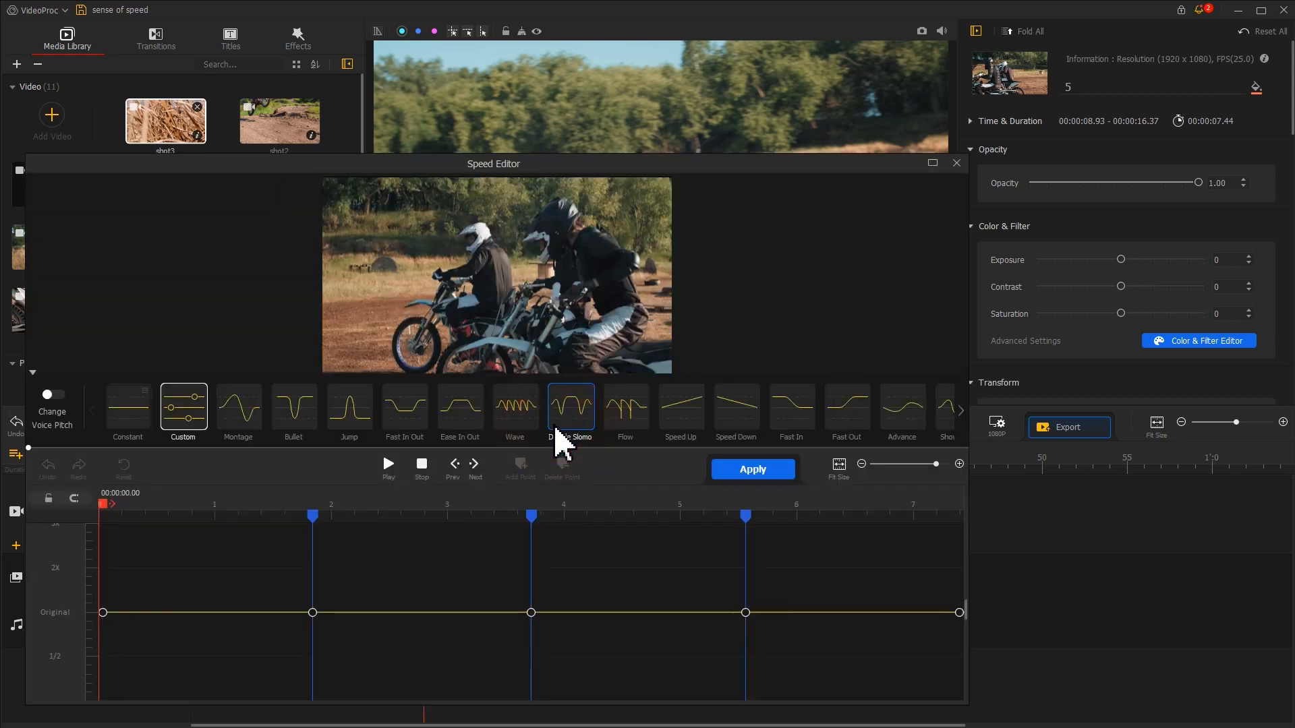
drag(413, 170, 558, 87)
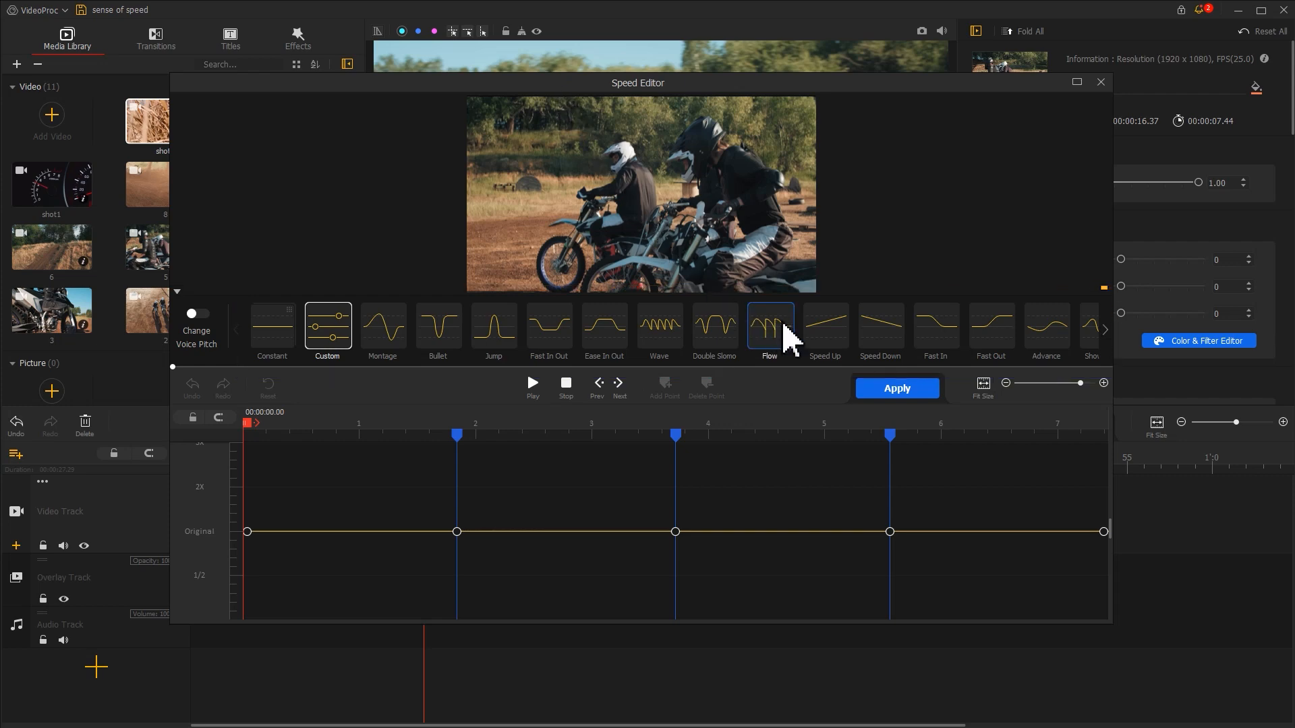
click(823, 333)
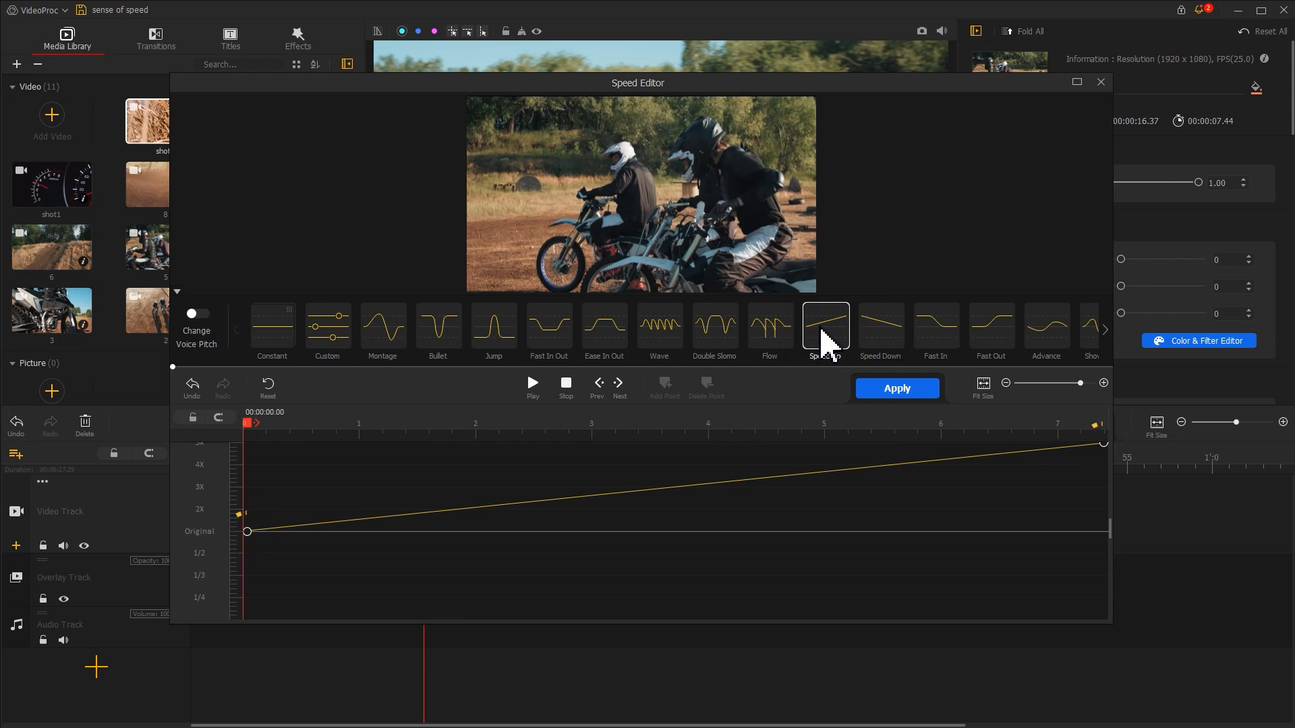
Raise clip 5's starting speed slightly above original, lower its end speed to just under 3X, smooth the curve, preview and apply it.
drag(247, 531, 247, 525)
drag(1096, 451, 1108, 496)
drag(821, 510, 822, 491)
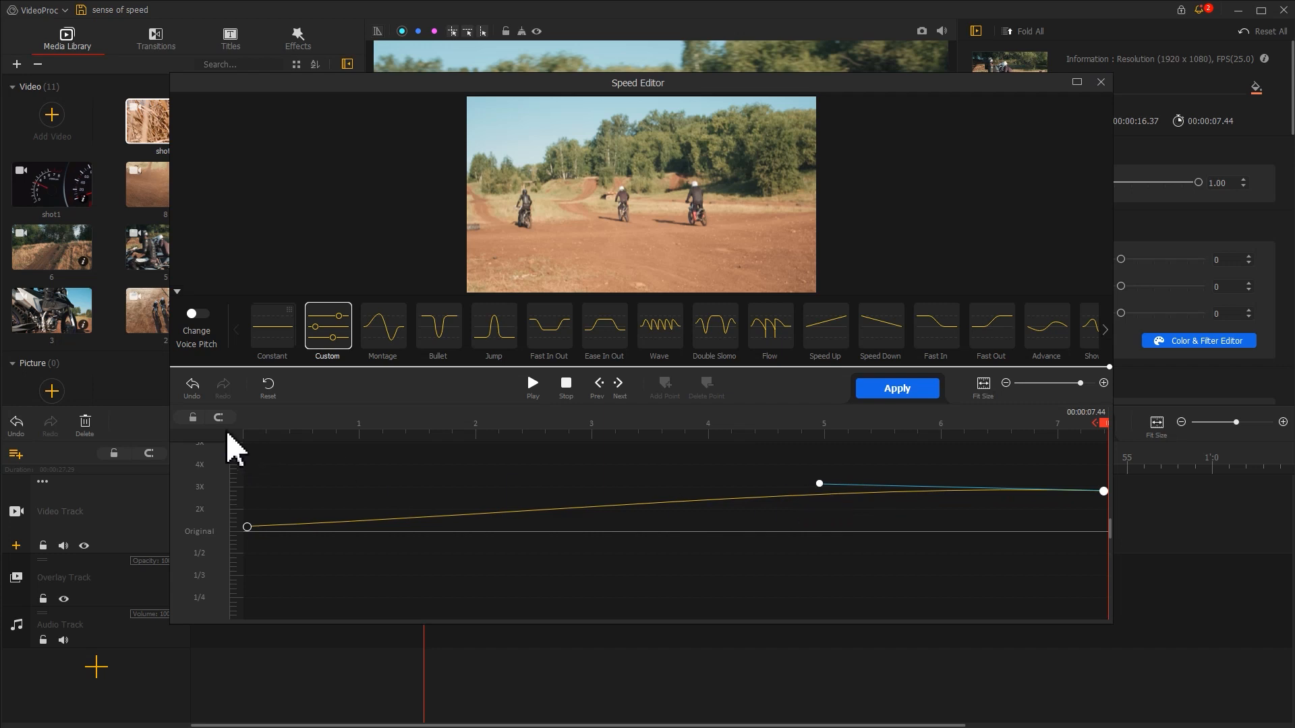
click(248, 423)
click(524, 392)
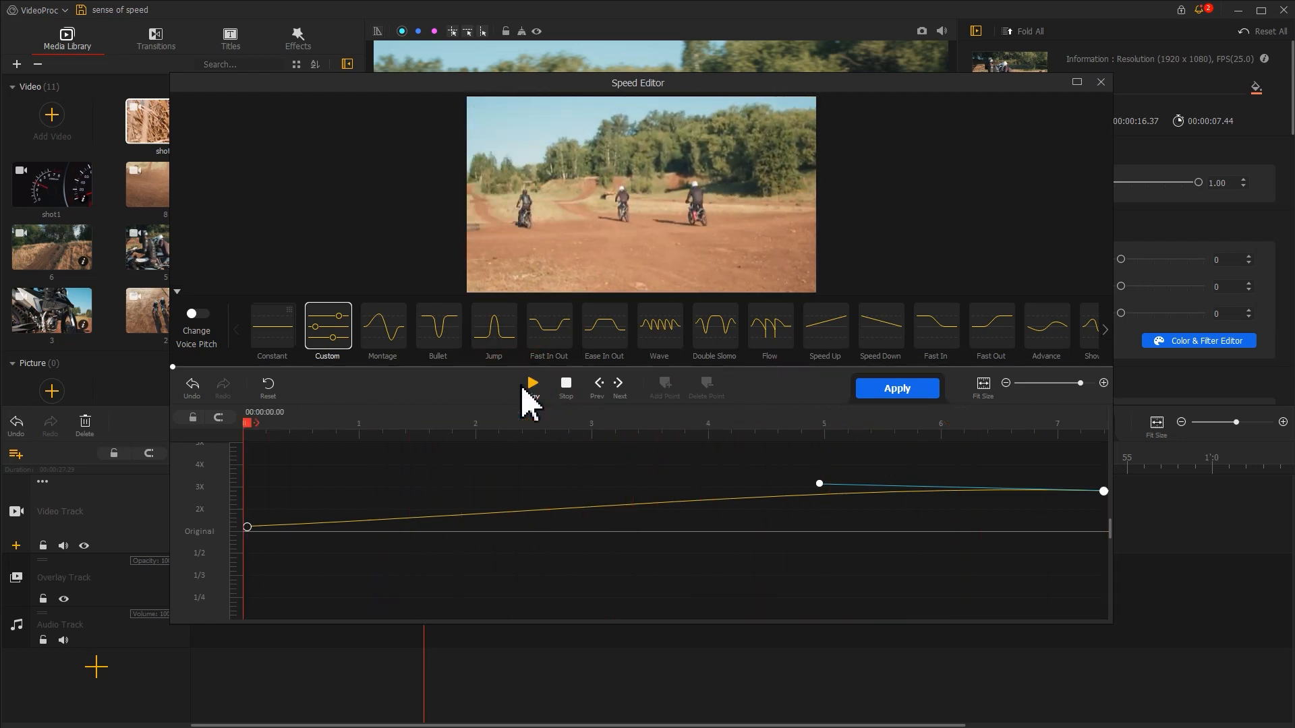
click(867, 394)
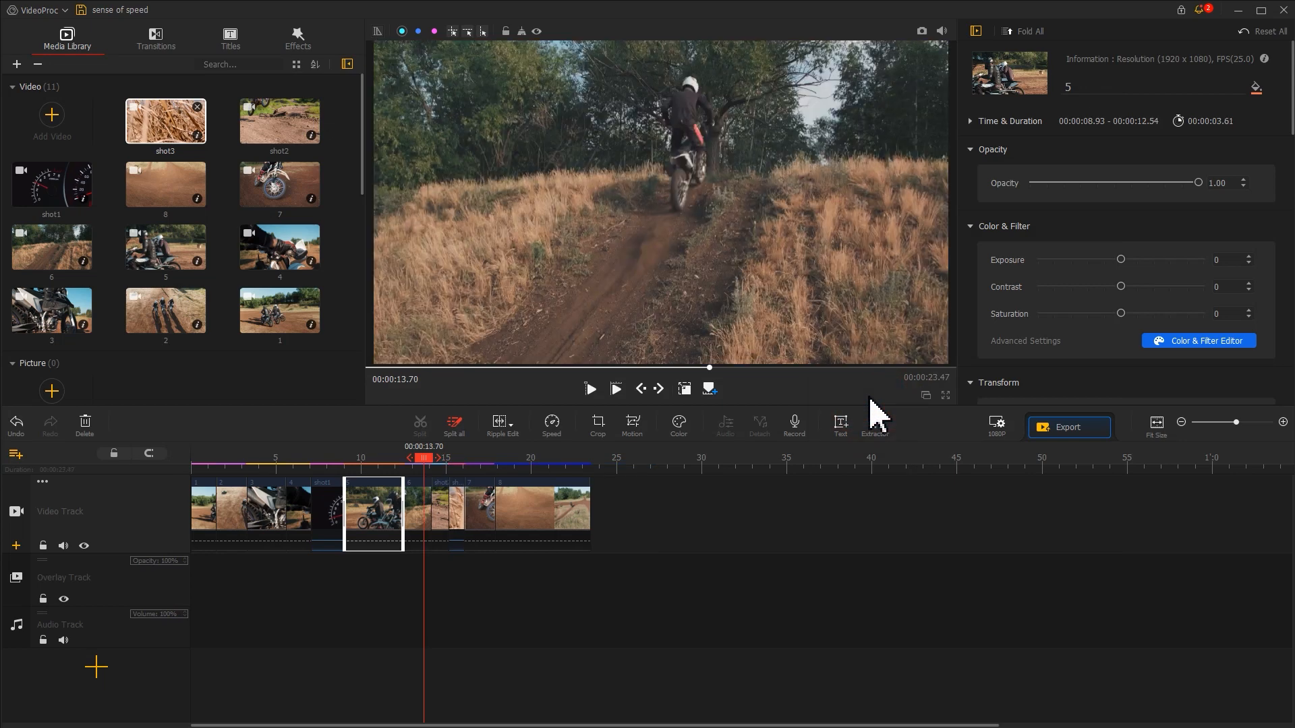
Open clip 7 in the Speed Editor and choose the Fast Out preset.
click(487, 504)
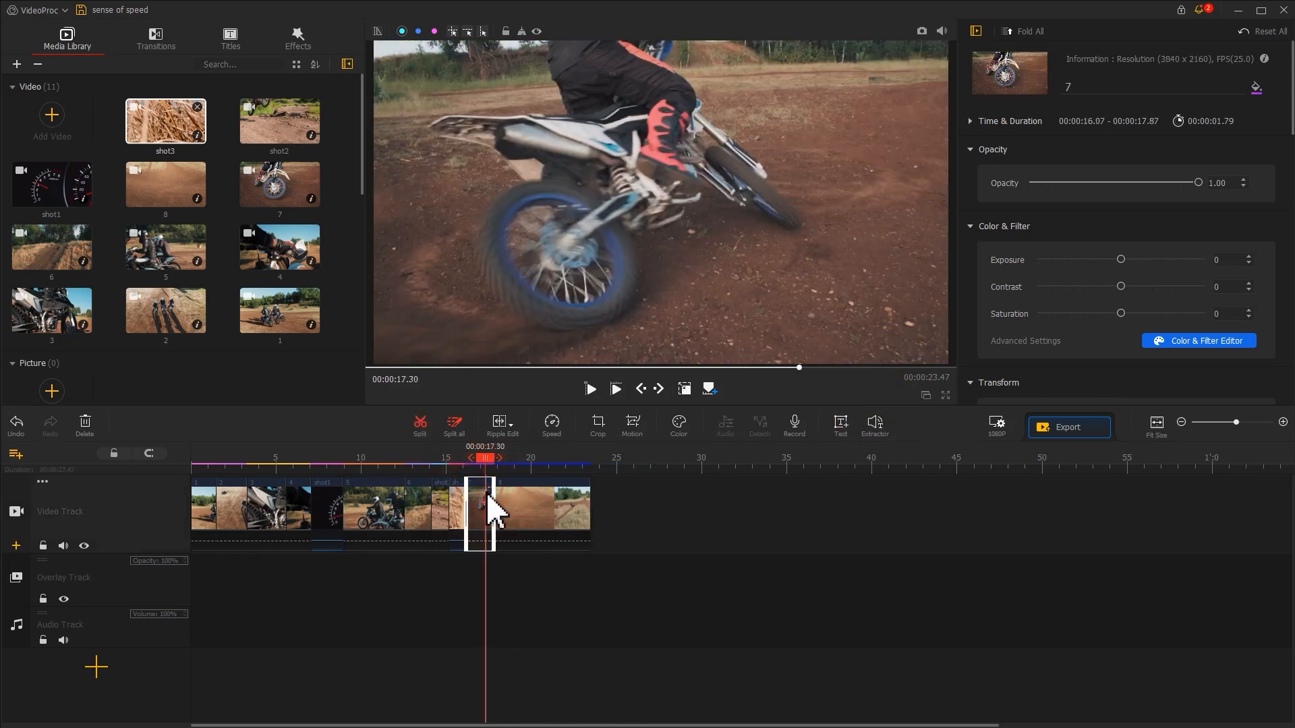
click(548, 432)
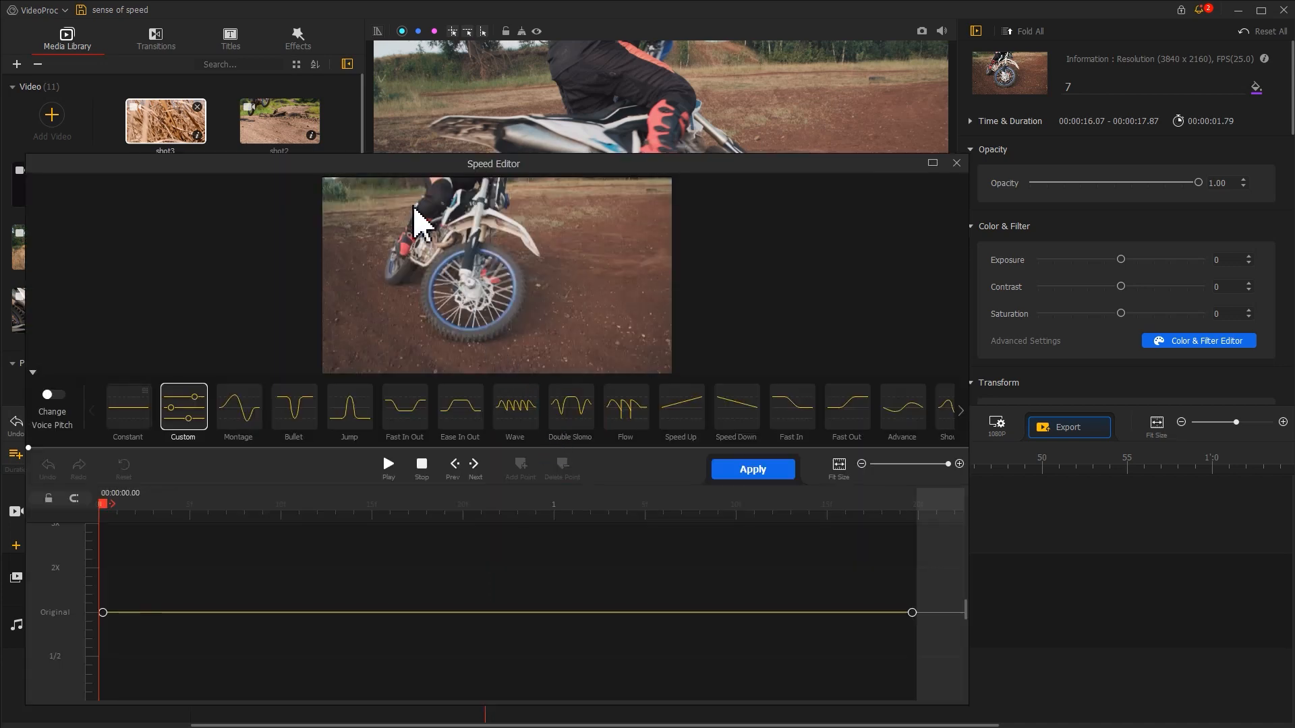
drag(395, 169, 578, 90)
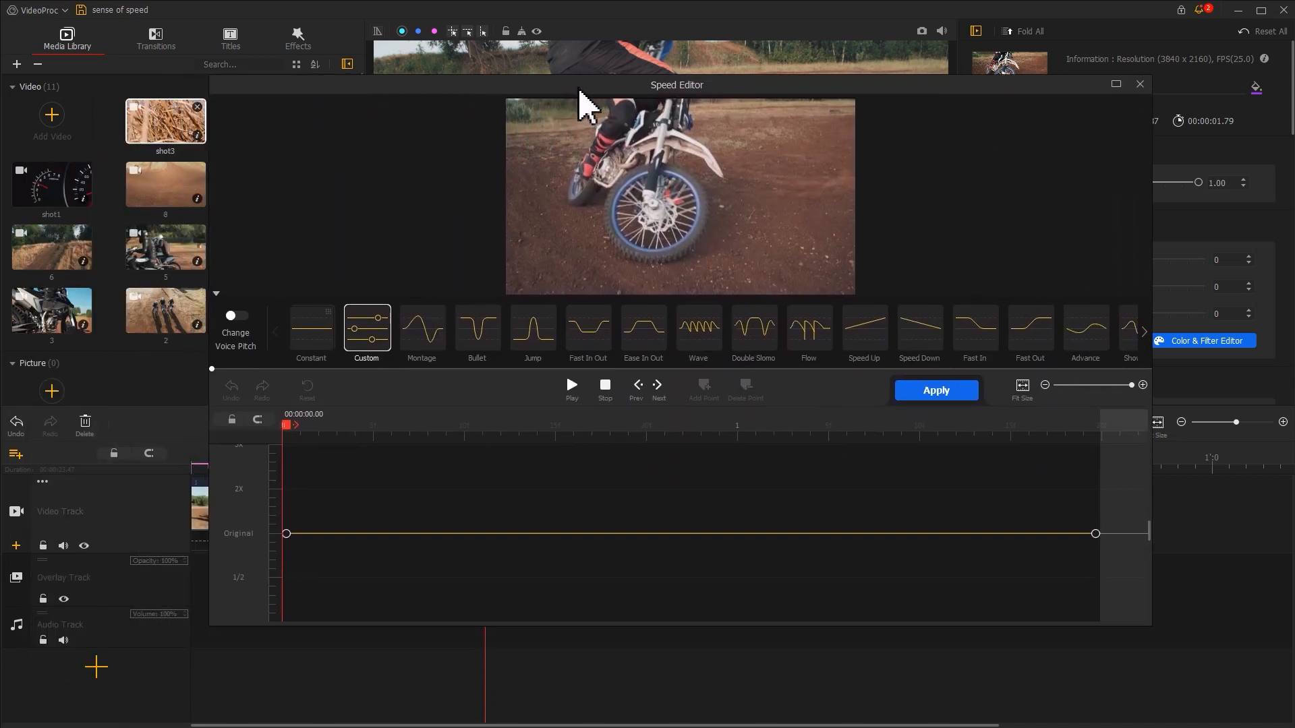
click(1026, 341)
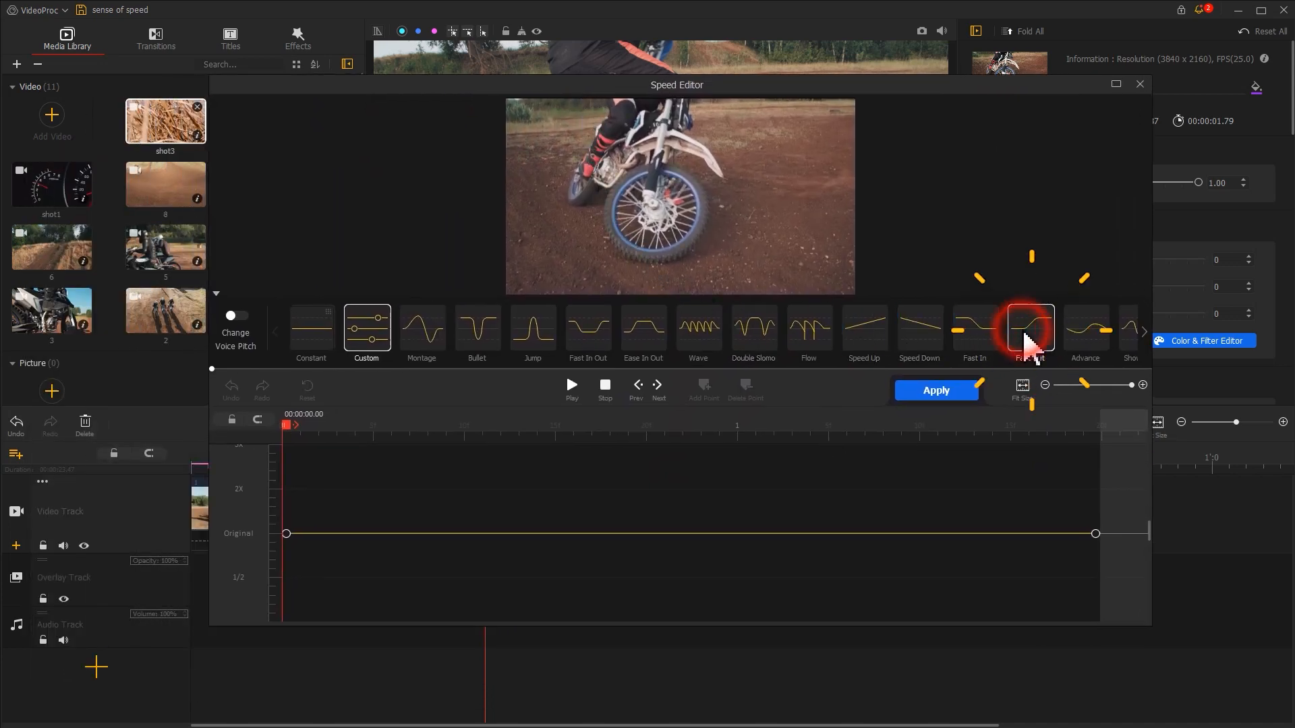
Move clip 7's first inner speed point to 0.32 s and the second to about 0.7 s at 4X, lower the end point slightly above 4X, and apply.
mouse_move(612, 444)
mouse_down()
mouse_move(398, 445)
mouse_move(430, 439)
mouse_up()
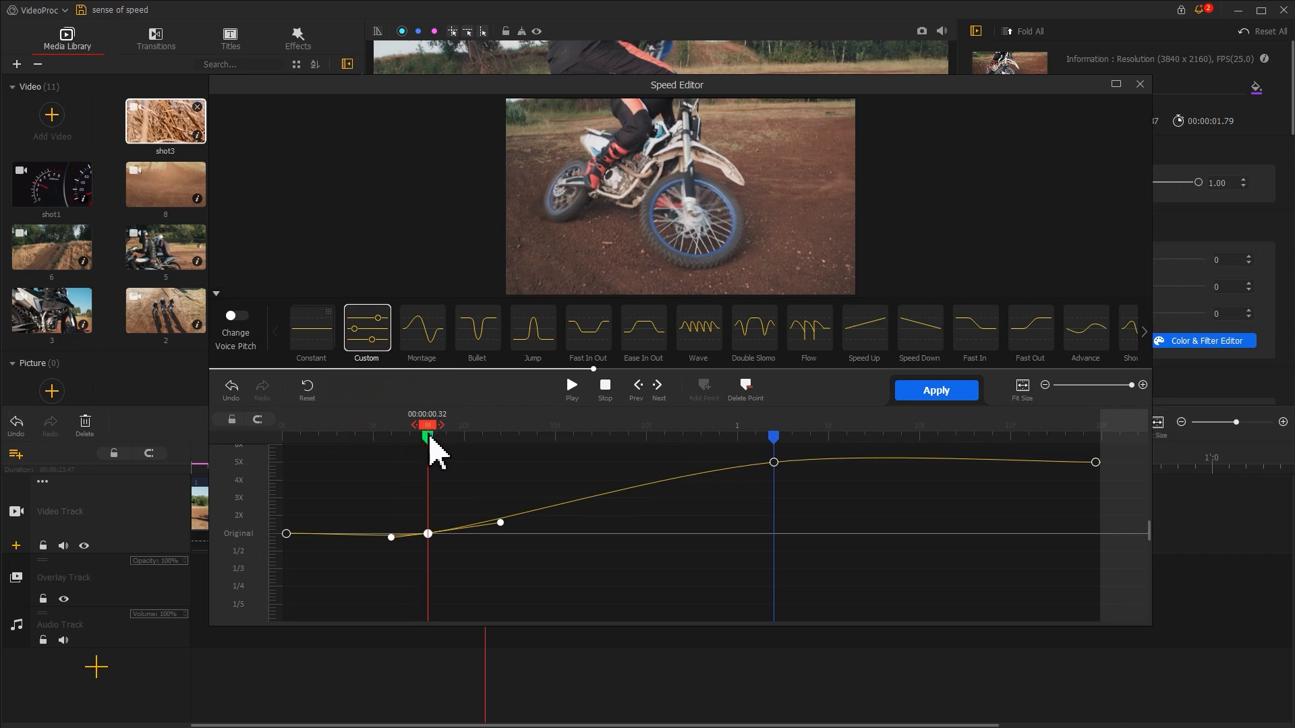
mouse_move(782, 456)
mouse_down()
mouse_move(538, 439)
mouse_move(590, 458)
mouse_move(596, 441)
mouse_move(617, 458)
mouse_move(617, 487)
mouse_up()
drag(1096, 464, 1093, 476)
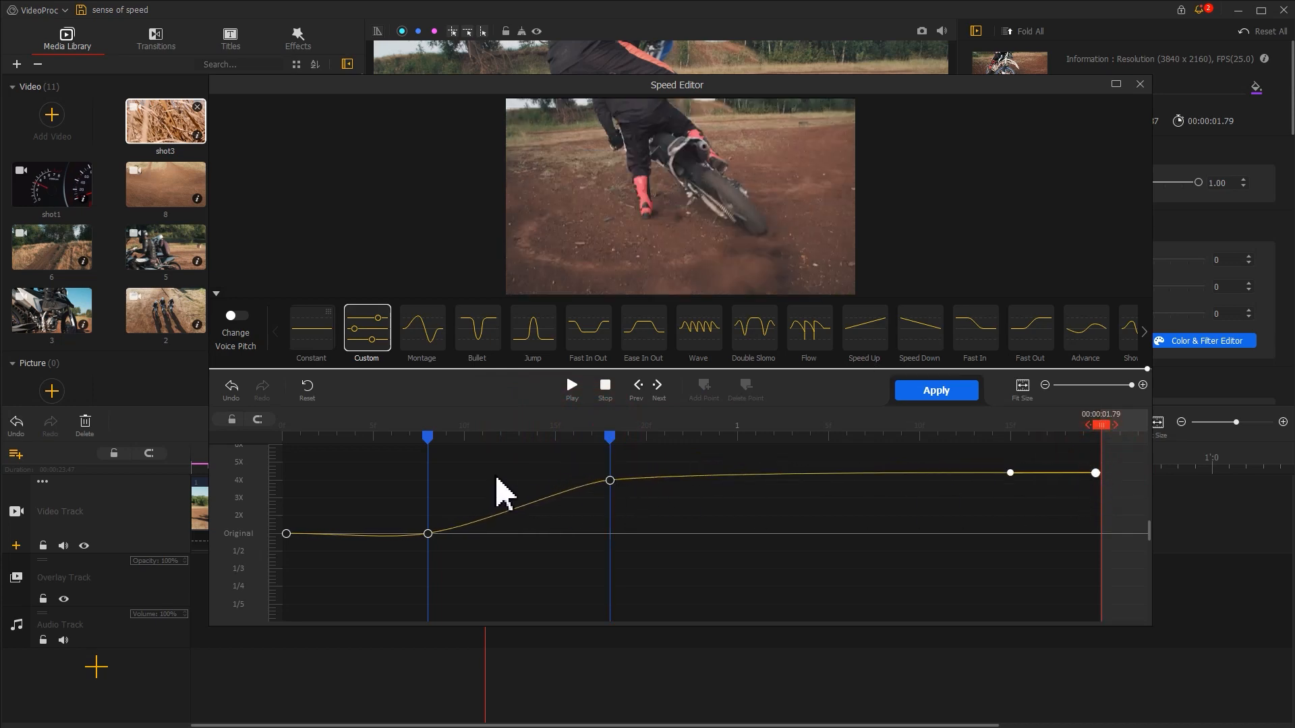
click(286, 430)
key(space)
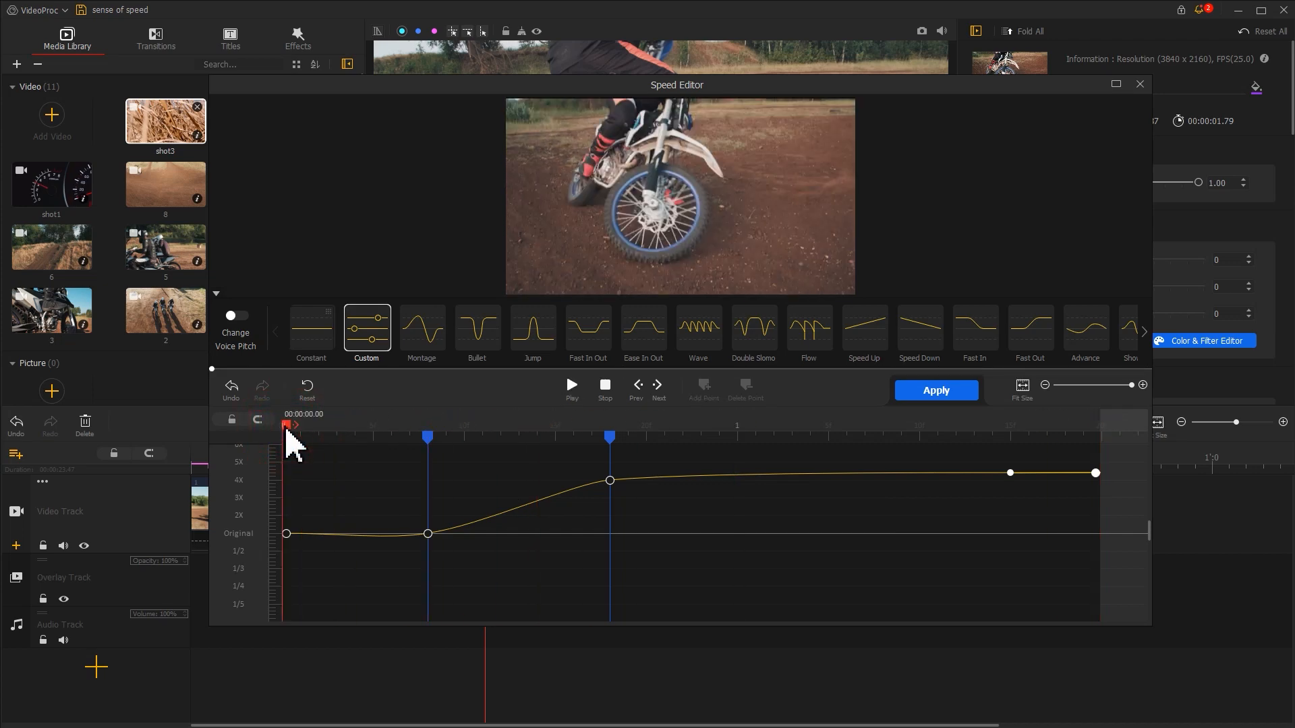
click(921, 393)
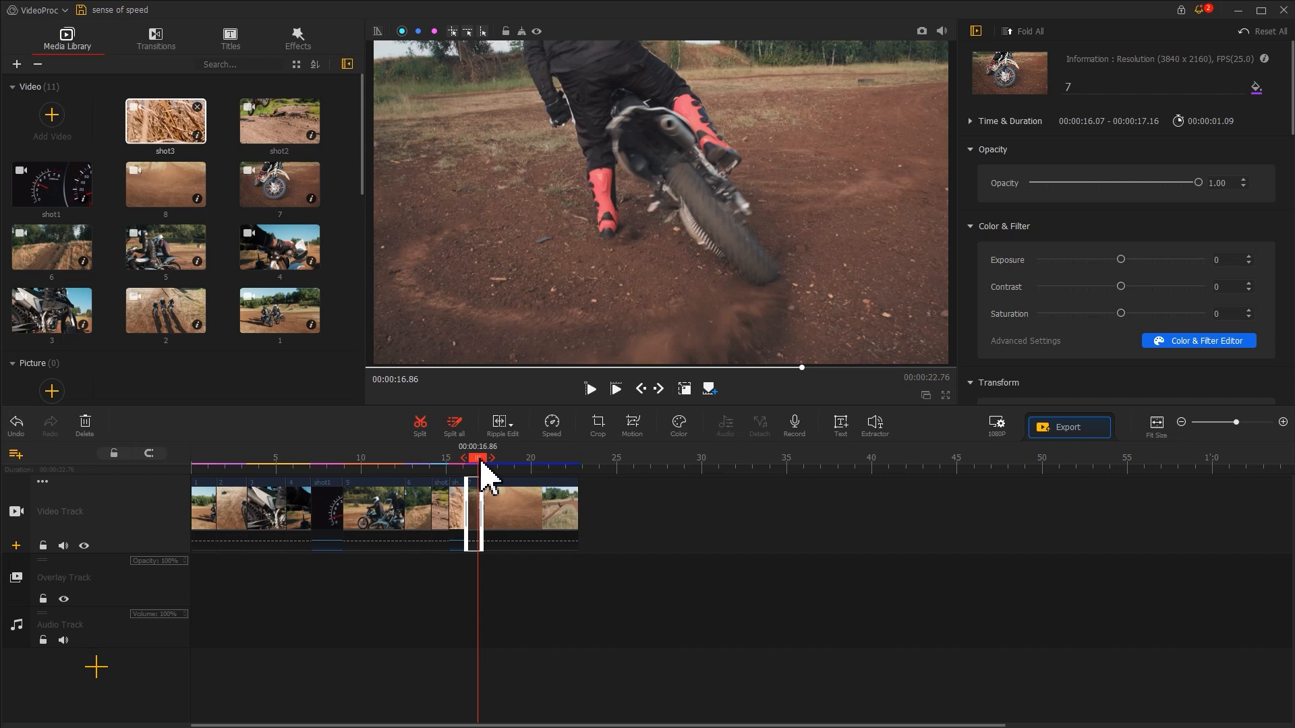
Set a custom constant play speed of 1.6 for clip 6.
click(430, 511)
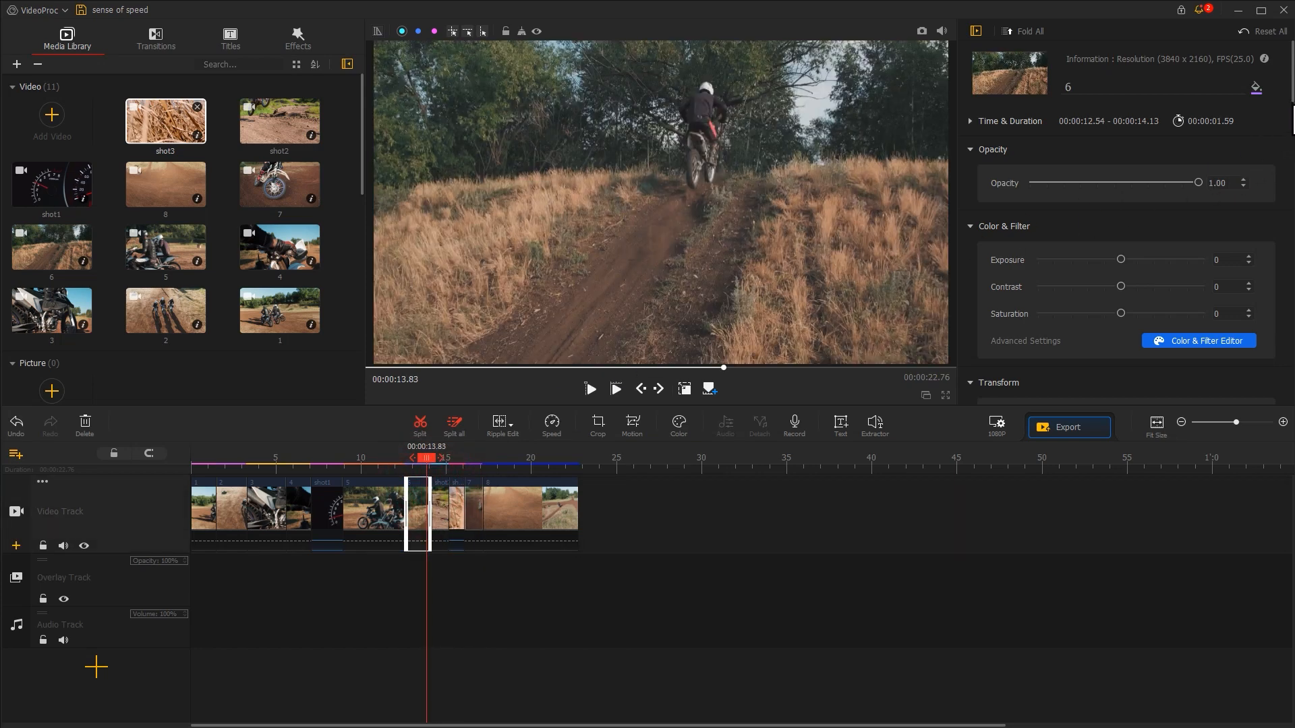
drag(1292, 102, 1273, 244)
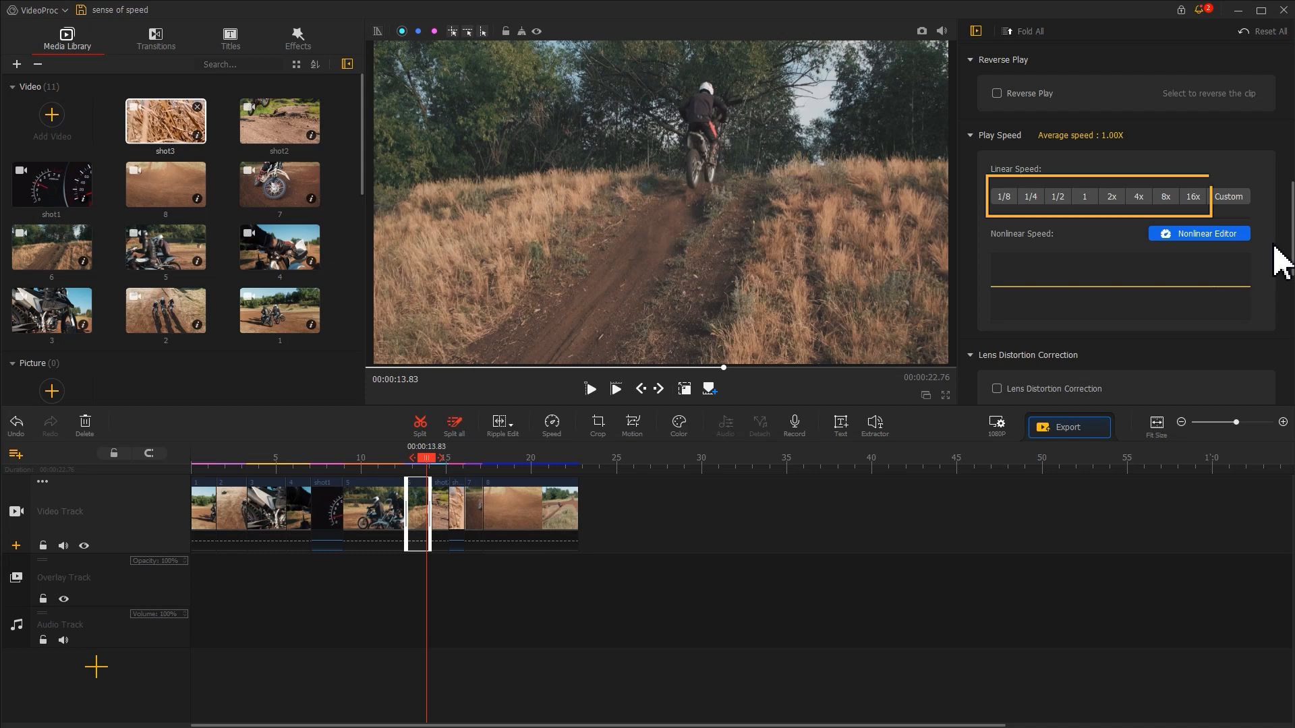
click(1241, 200)
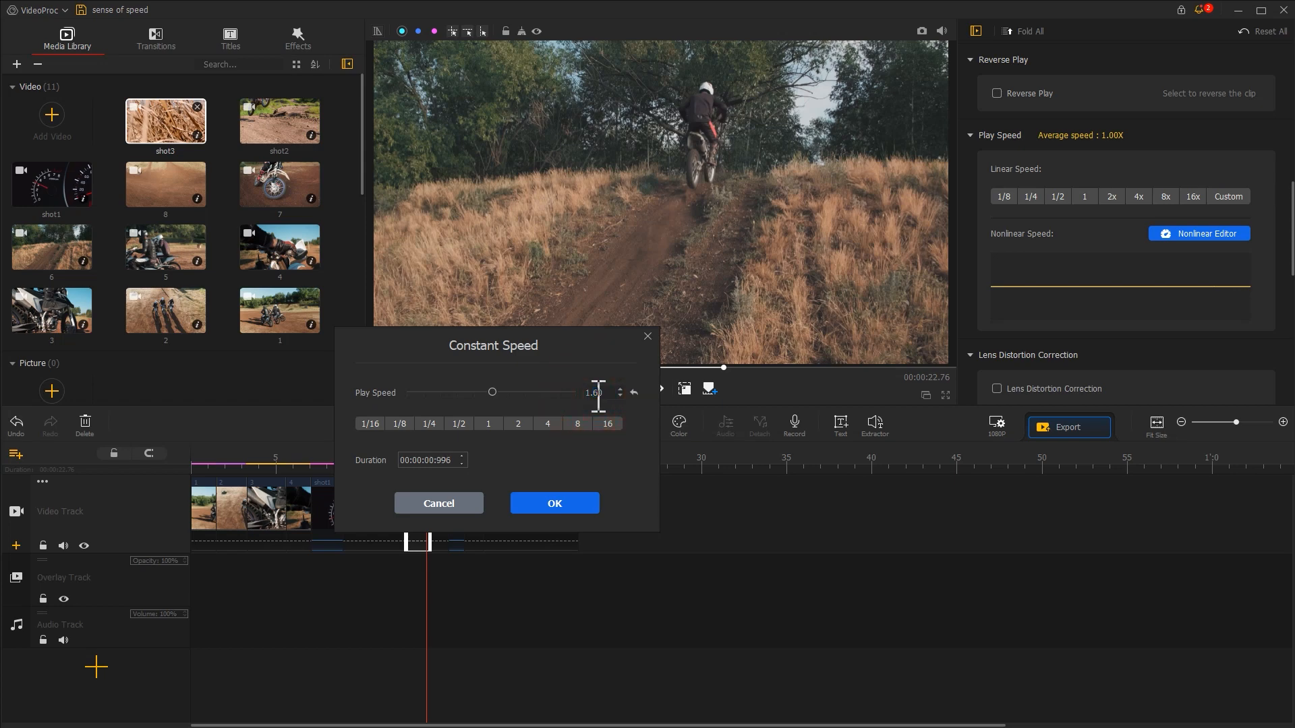
click(547, 505)
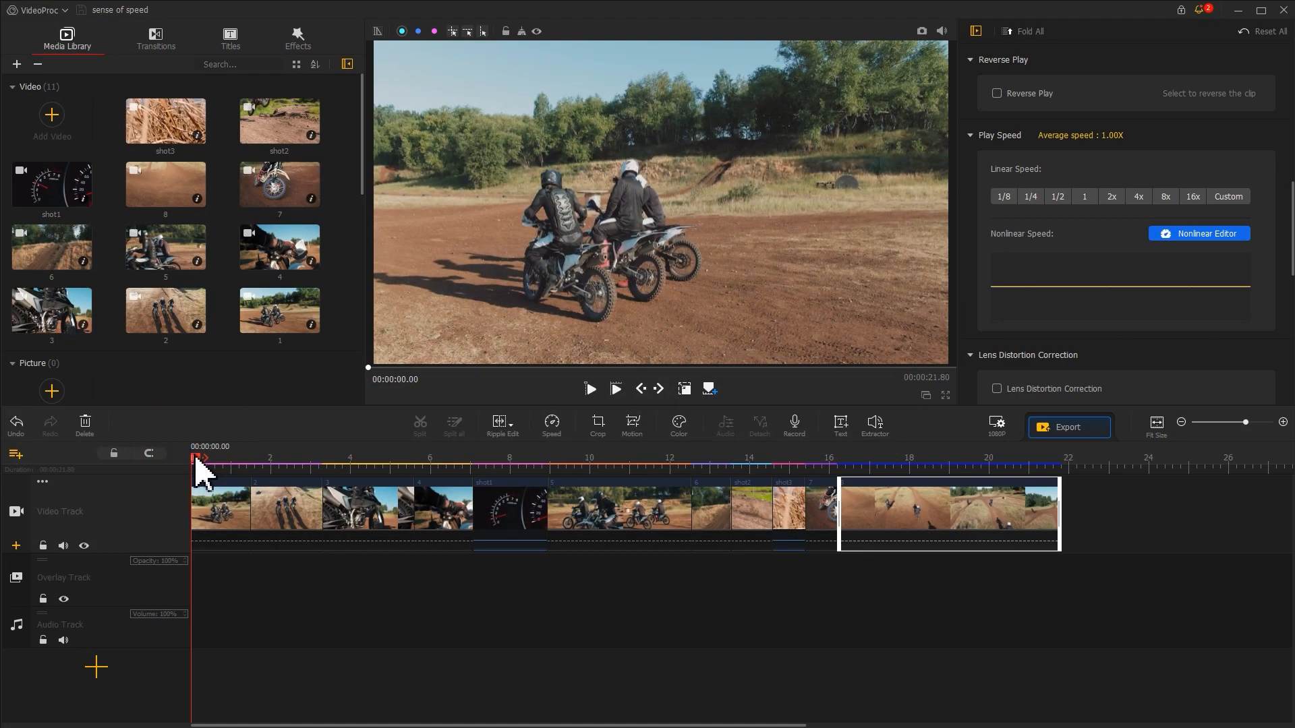
Import the audio files music, sound 1, sound 2, sound 3 and sound 4 from the speed folder into the media library's music section.
drag(362, 171, 362, 327)
click(64, 325)
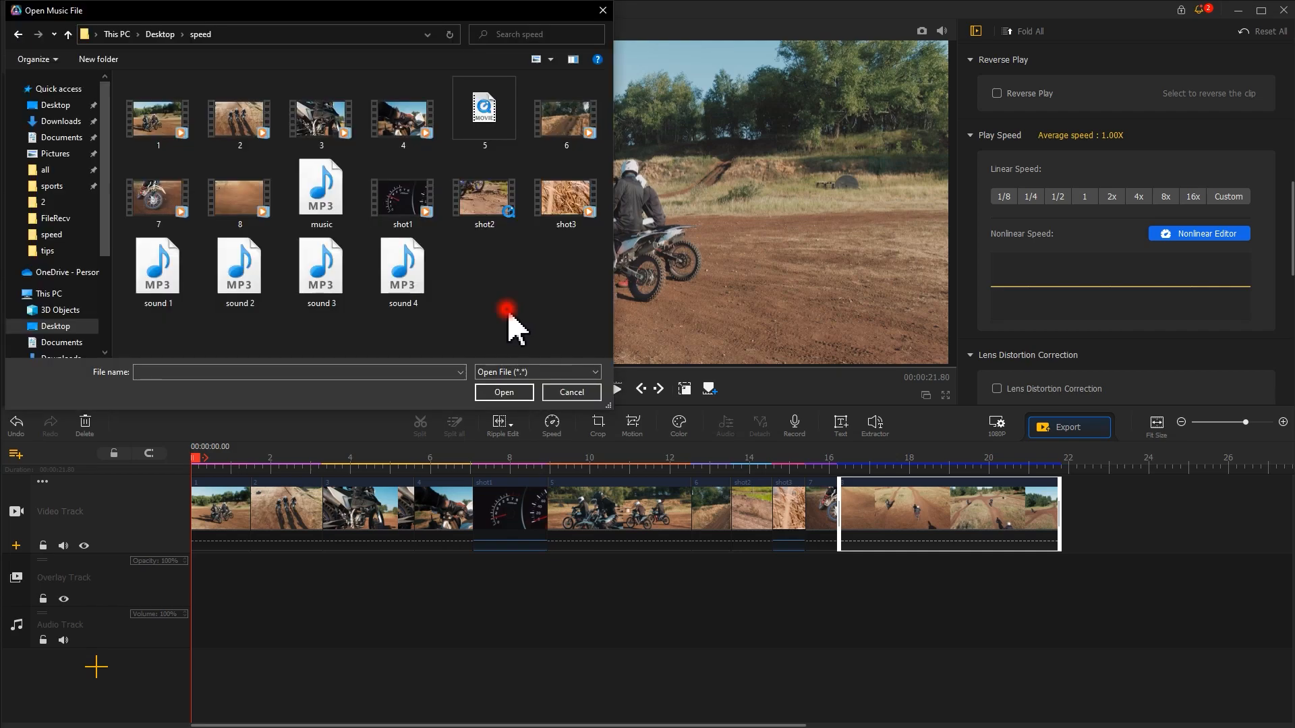
drag(515, 324, 179, 289)
ctrl+click(305, 210)
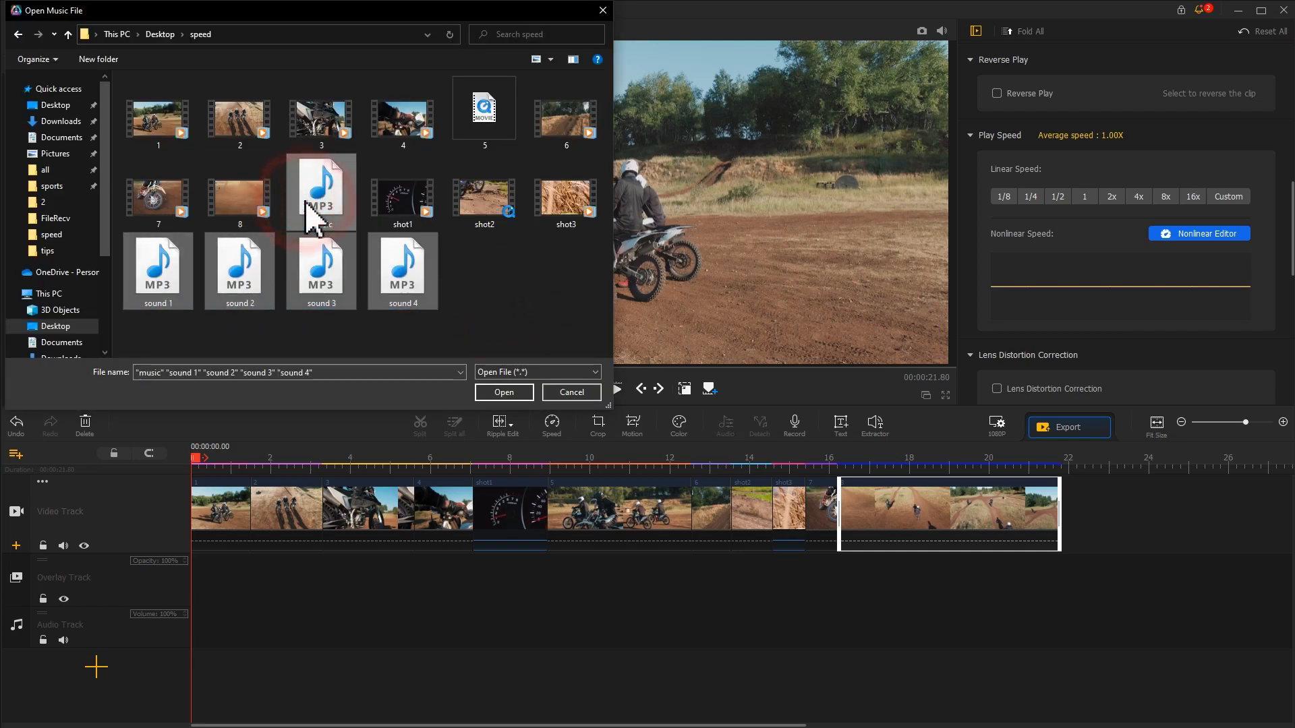
click(504, 391)
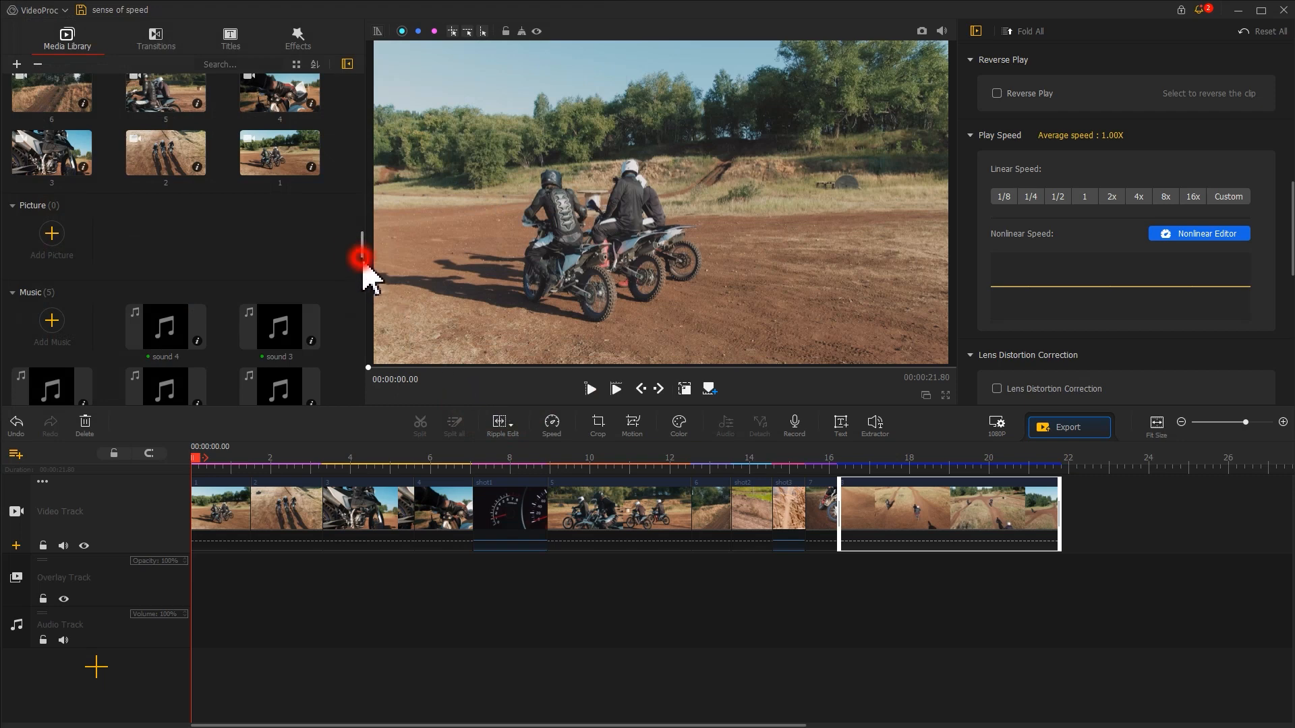
Place the music clip at the start of the audio track and split it at about 12.6 s and at 34.90 s.
scroll(362, 330, down, 2)
drag(259, 328, 180, 635)
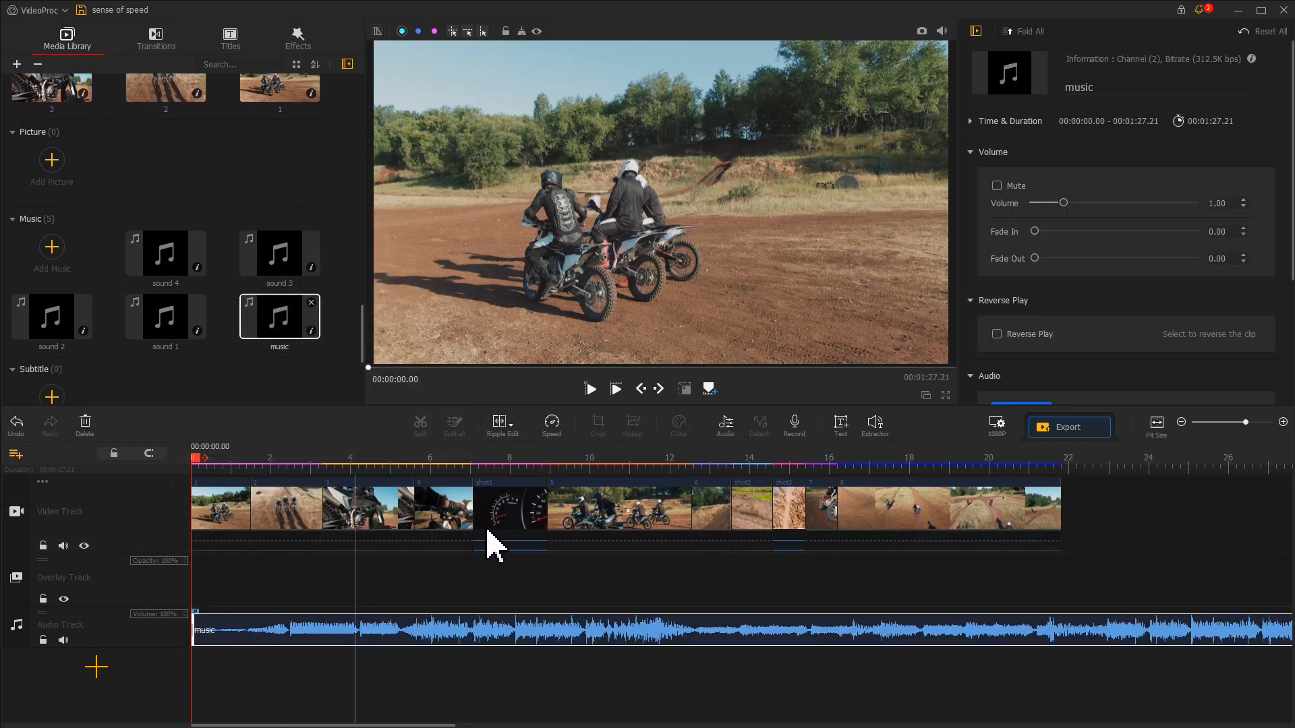
click(683, 462)
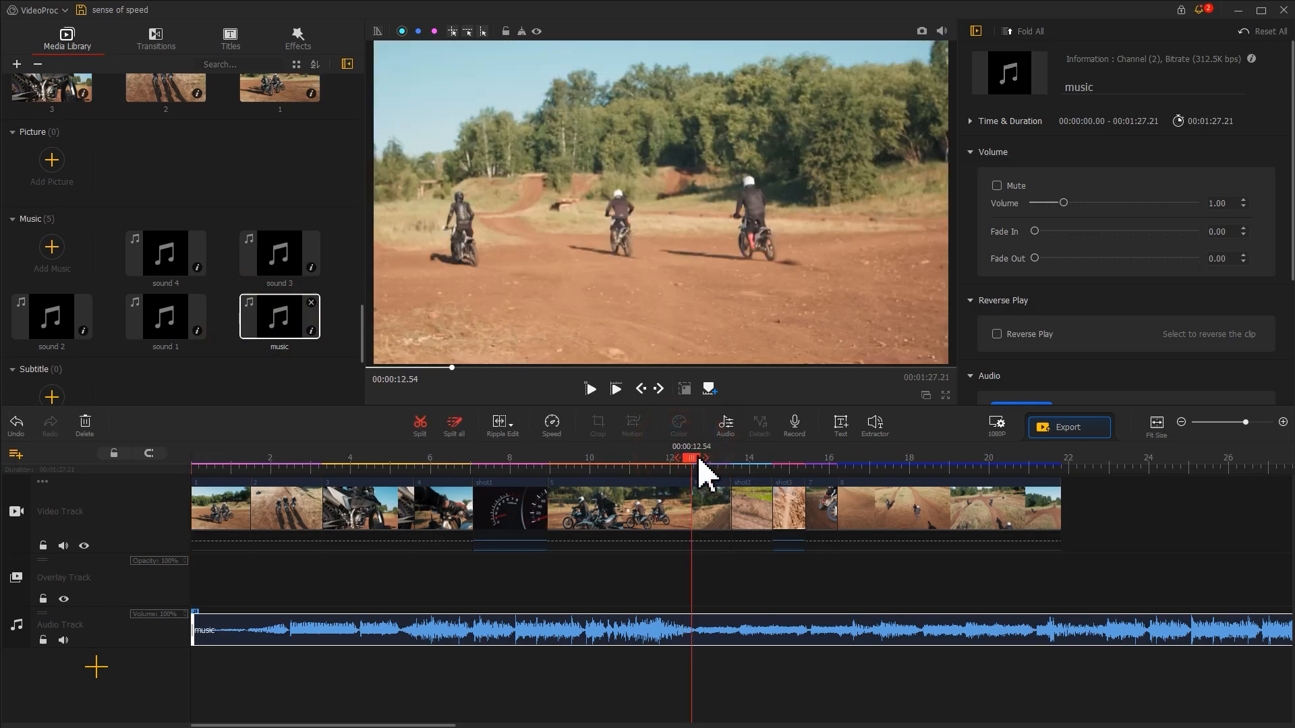
click(694, 465)
click(420, 425)
drag(700, 461, 882, 465)
click(425, 432)
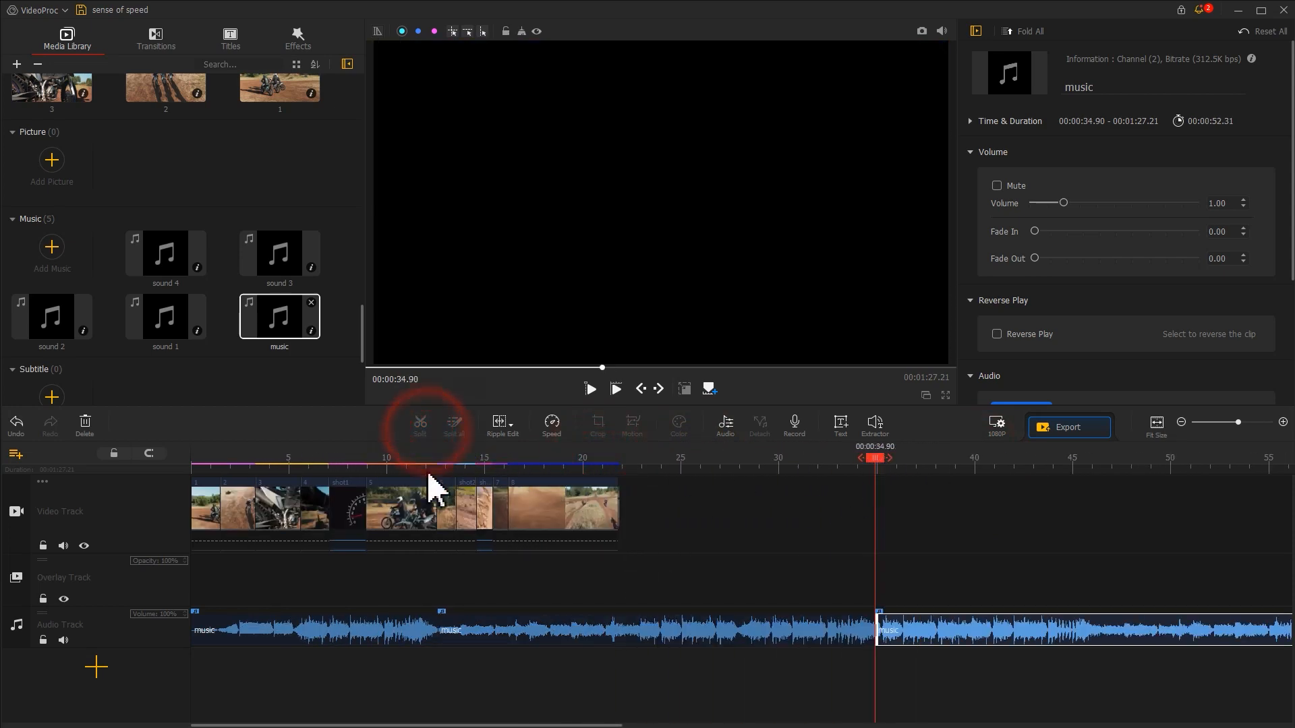
Delete the first and last music segments and move the middle segment to the start of the audio track.
click(381, 624)
key(Delete)
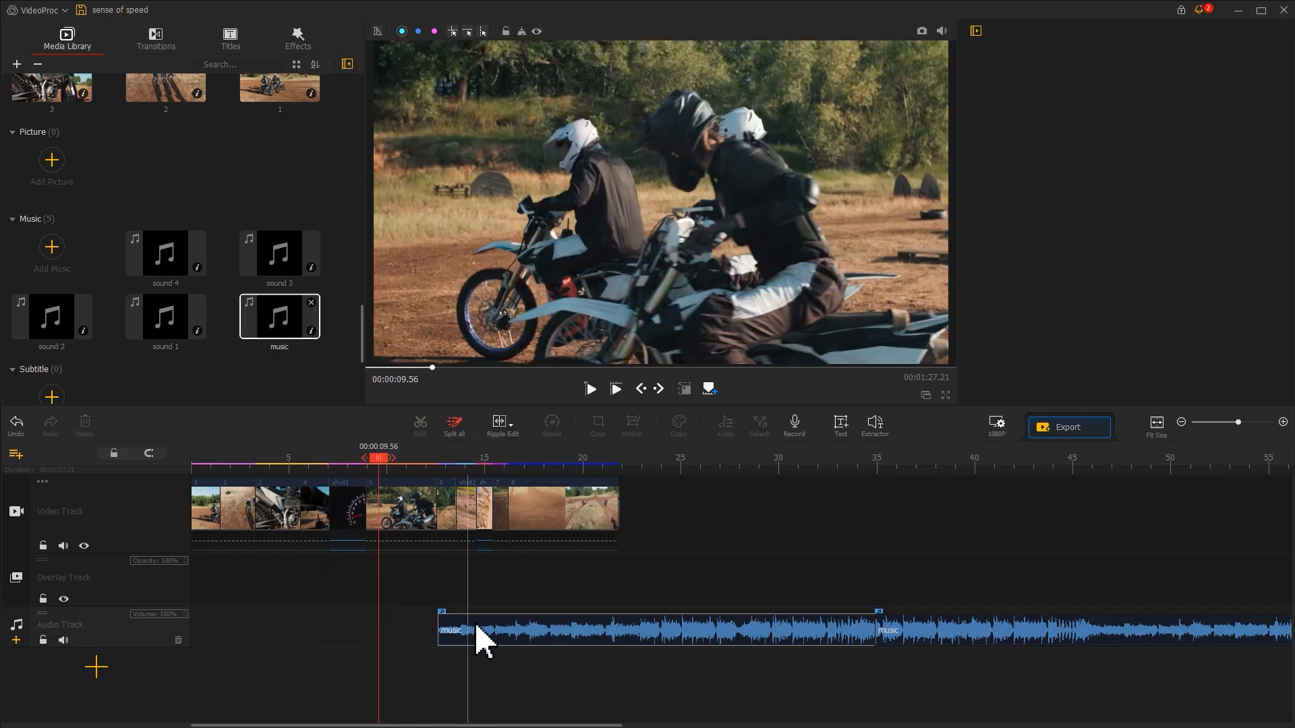
drag(472, 626, 153, 637)
click(926, 631)
key(Delete)
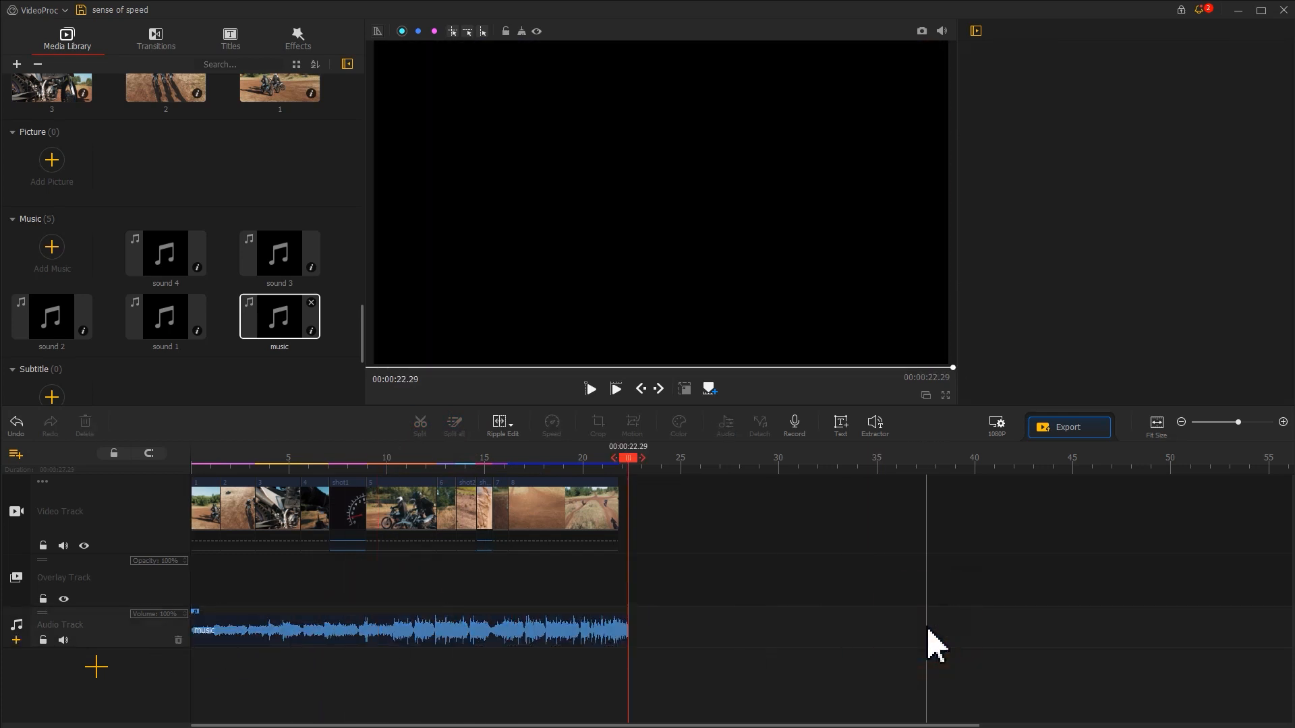
Lower the music clip's volume to 0.64 and set its fade out to 1.77.
click(453, 635)
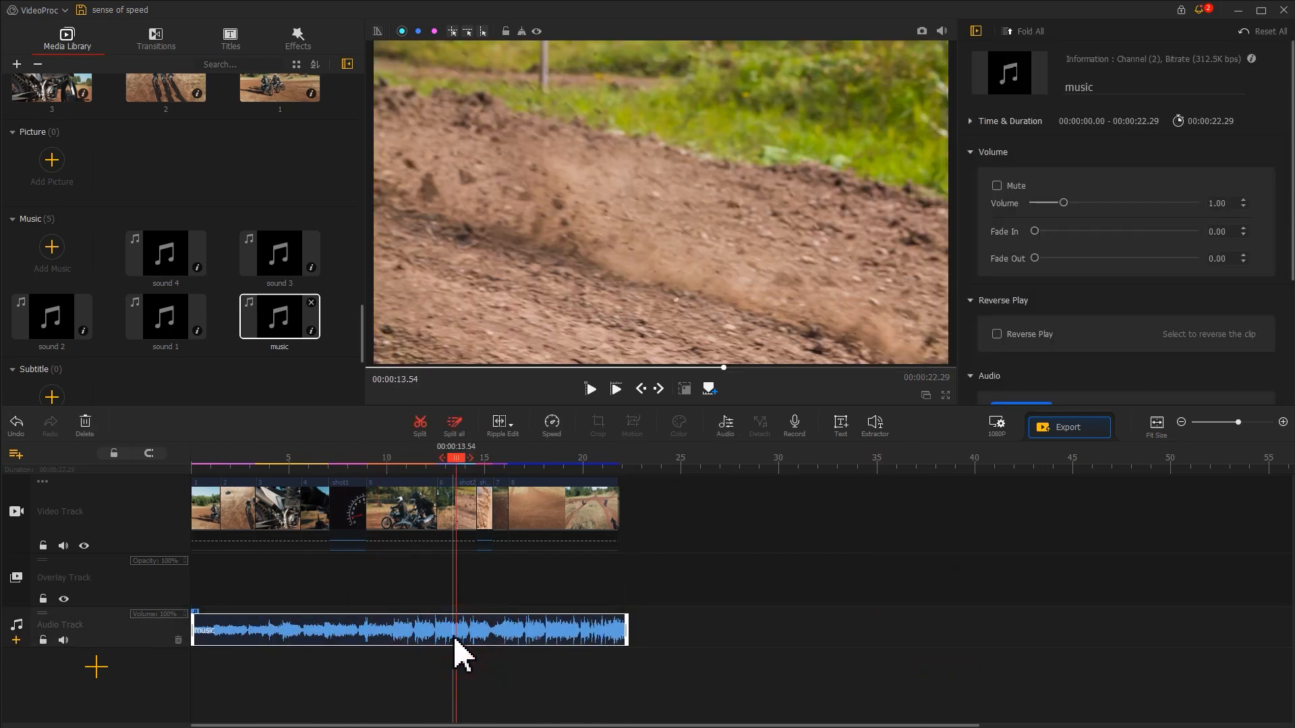
drag(1066, 210, 1057, 210)
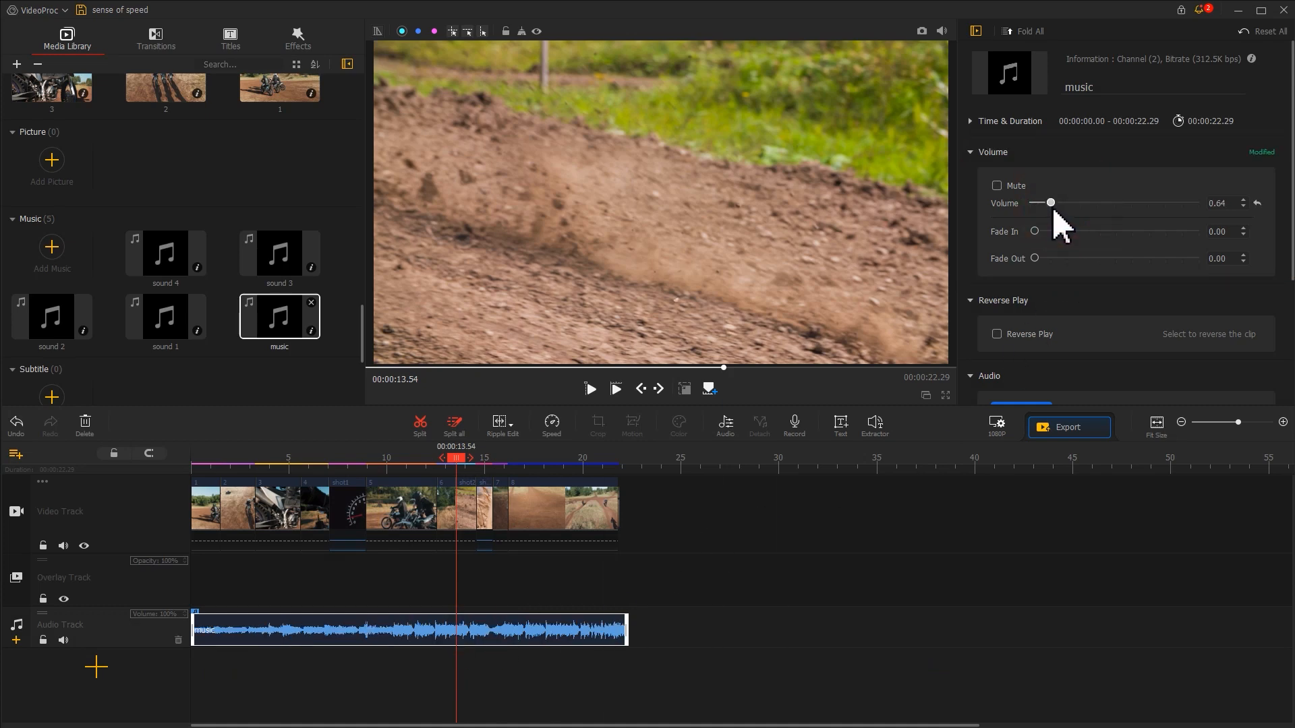
drag(1039, 259, 1071, 263)
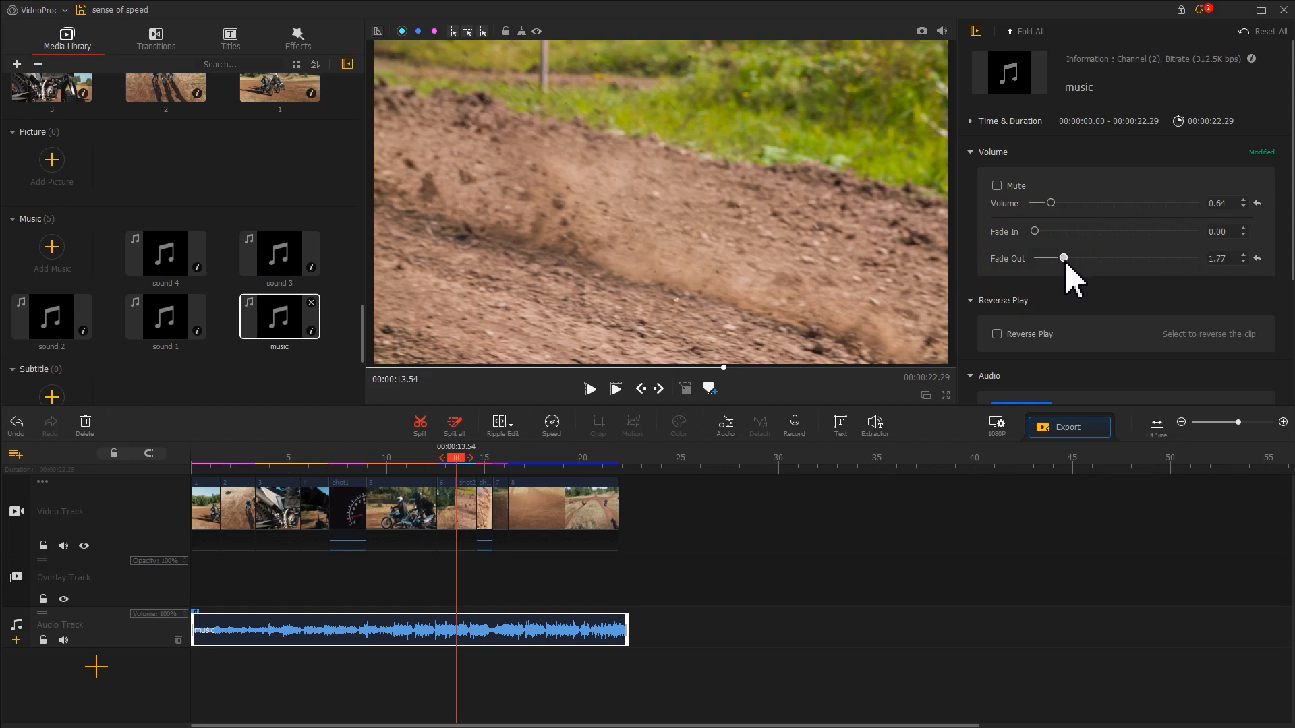
Add two more audio tracks below the music track.
click(19, 643)
click(17, 609)
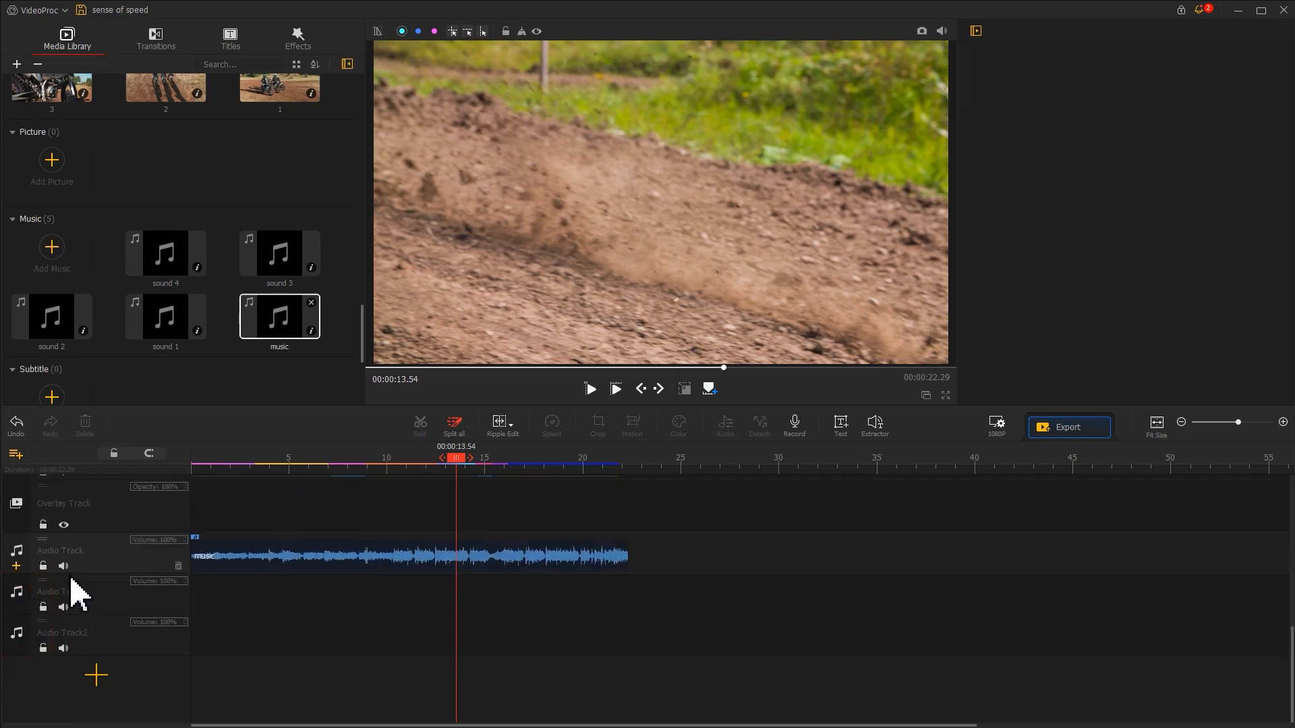
Place sound 1 on Audio Track1 starting at 3.63 s and trim its end to 4.96 s.
drag(219, 458, 267, 463)
drag(179, 351, 270, 599)
drag(262, 466, 291, 469)
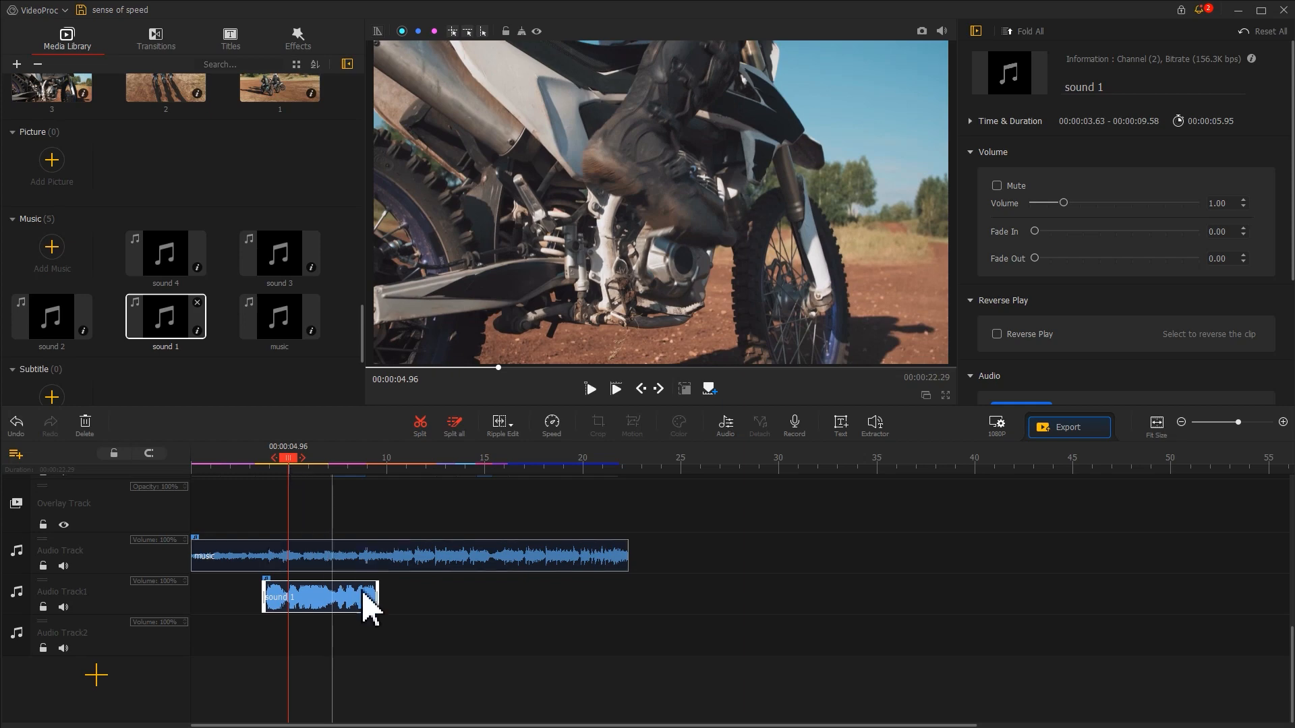
drag(376, 609, 290, 610)
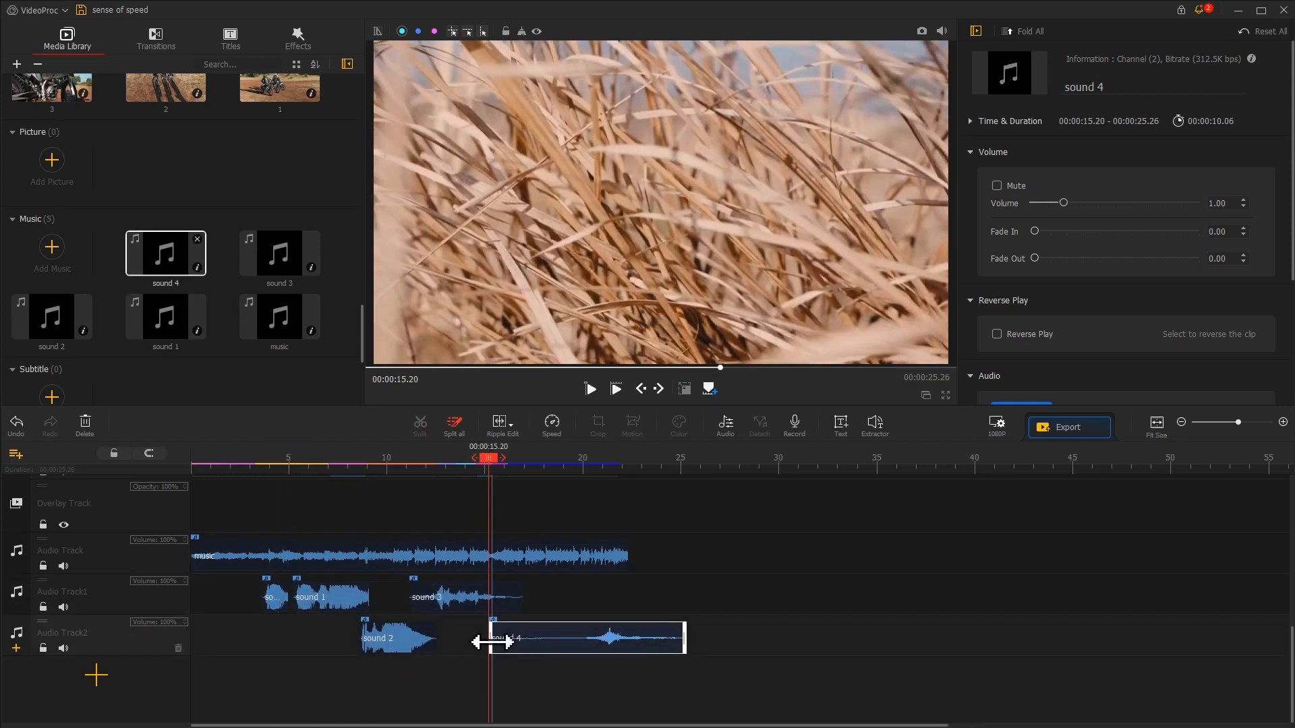
Trim the quiet beginning of sound 4 to leave 5.79 s and start the clip at 15.40 s on Audio Track2.
drag(492, 642, 527, 643)
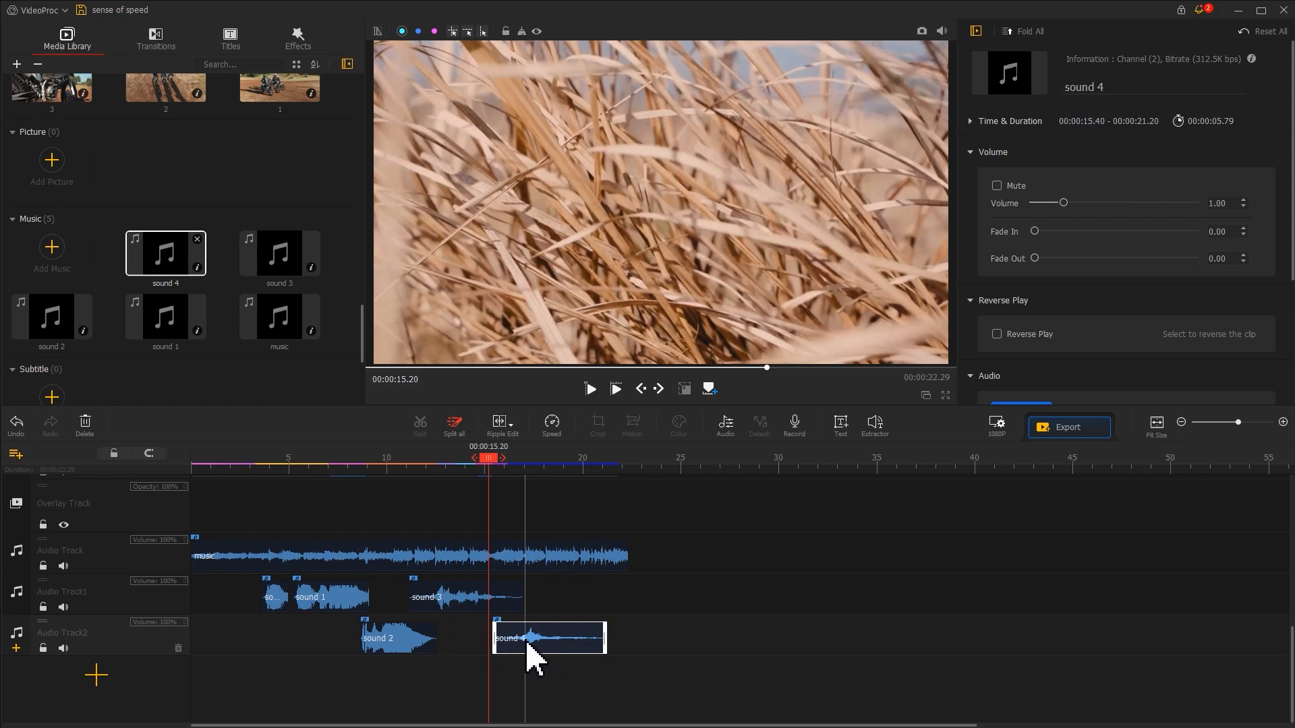